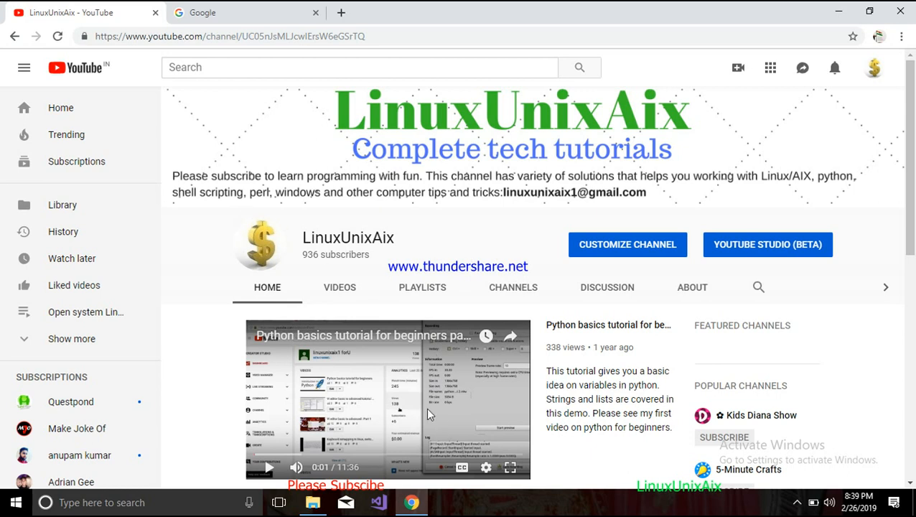
- Search Google for "aws management console"
{"action": "left_click", "coordinate": [247, 12]}
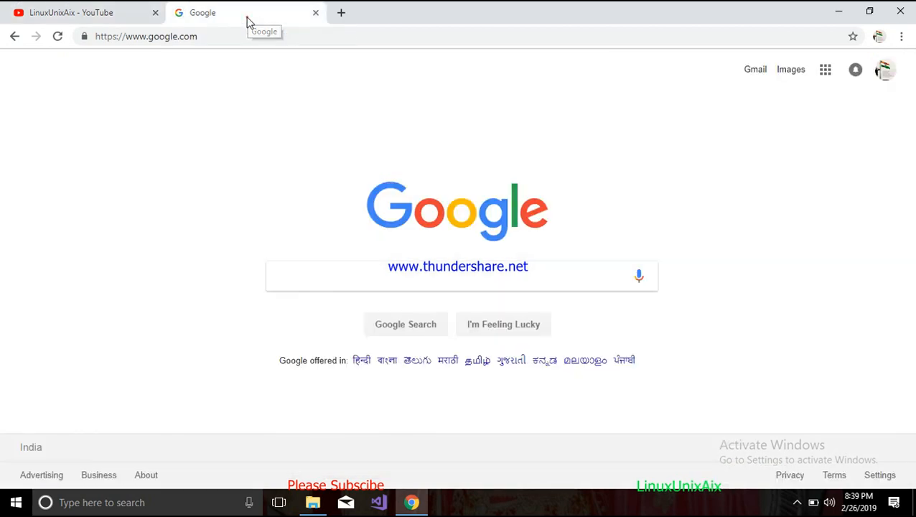
{"action": "left_click", "coordinate": [374, 272]}
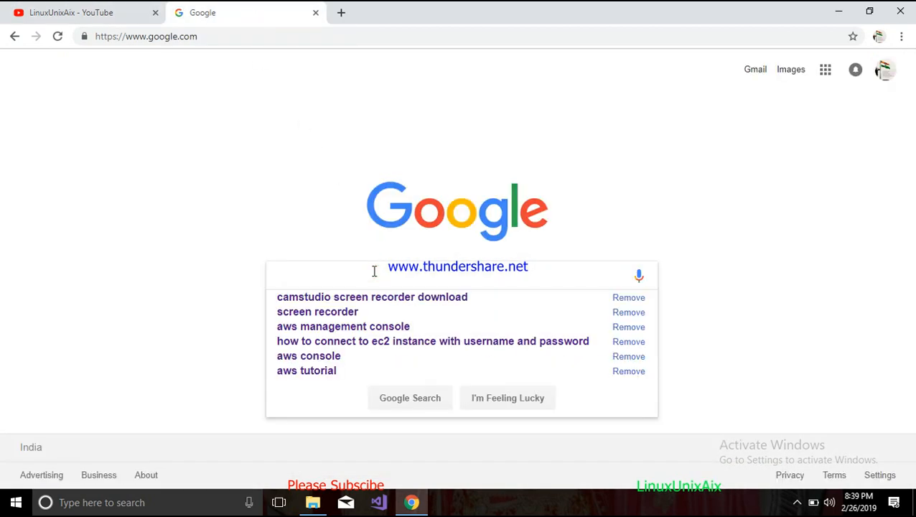
{"action": "type", "text": "aws"}
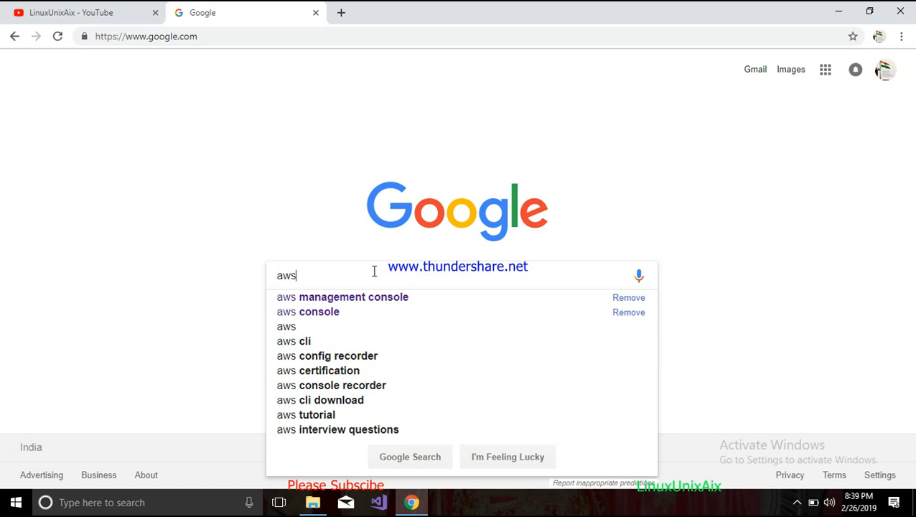
{"action": "key", "text": "Down"}
{"action": "key", "text": "Return"}
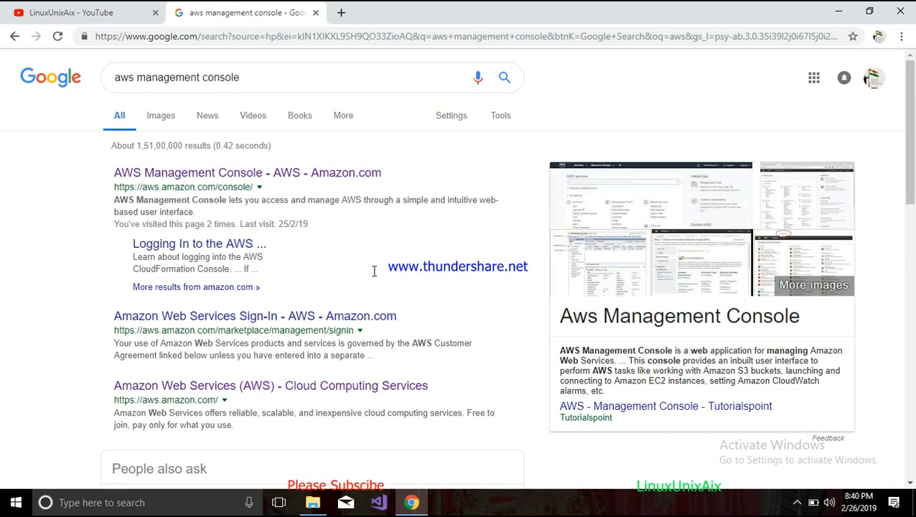
- Open the AWS Management Console result and sign in to the console
{"action": "left_click", "coordinate": [258, 178]}
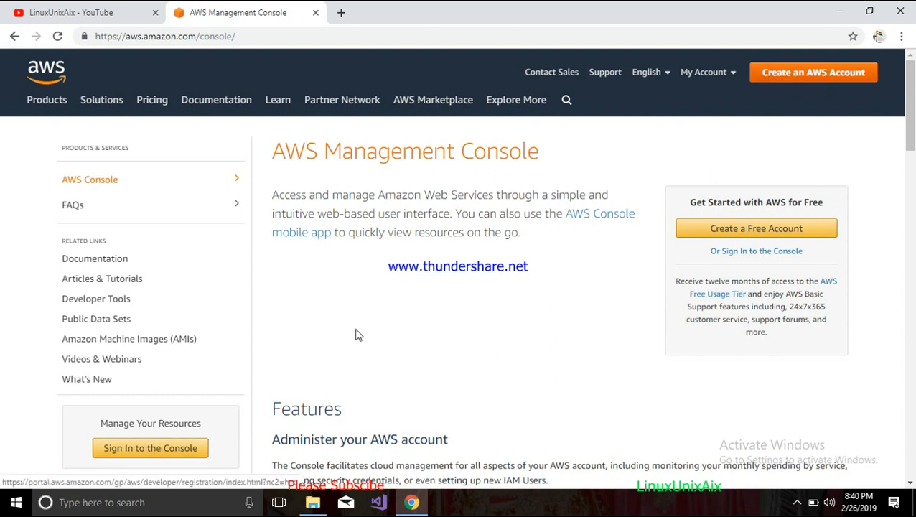
{"action": "left_click", "coordinate": [178, 449]}
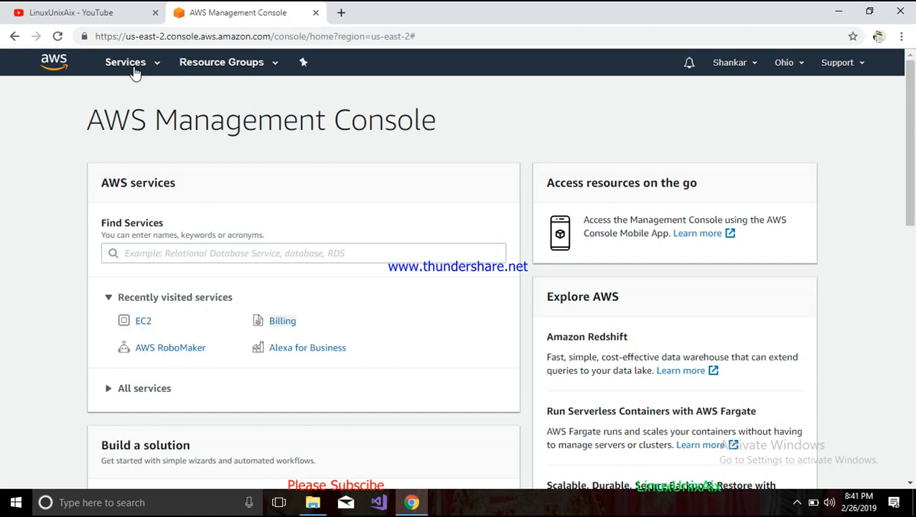
- Open the EC2 service and start launching a new instance
{"action": "left_click", "coordinate": [158, 64]}
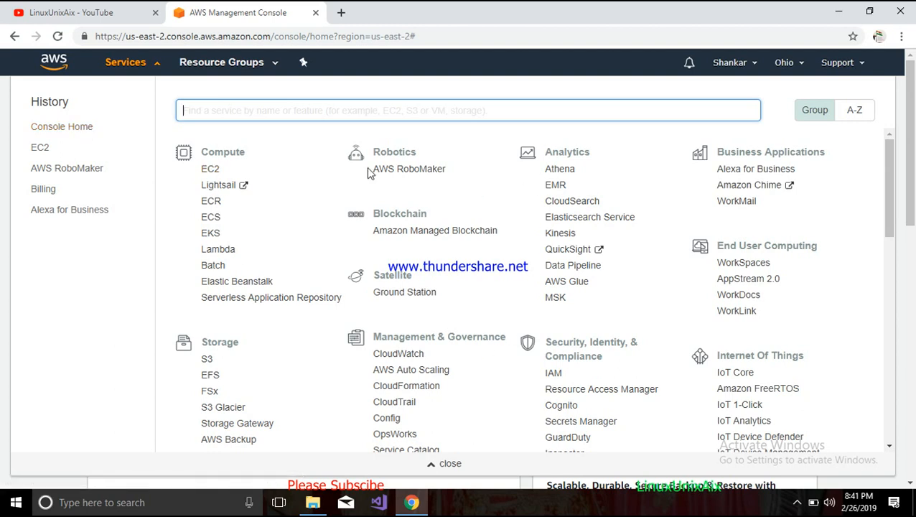
{"action": "left_click", "coordinate": [213, 170]}
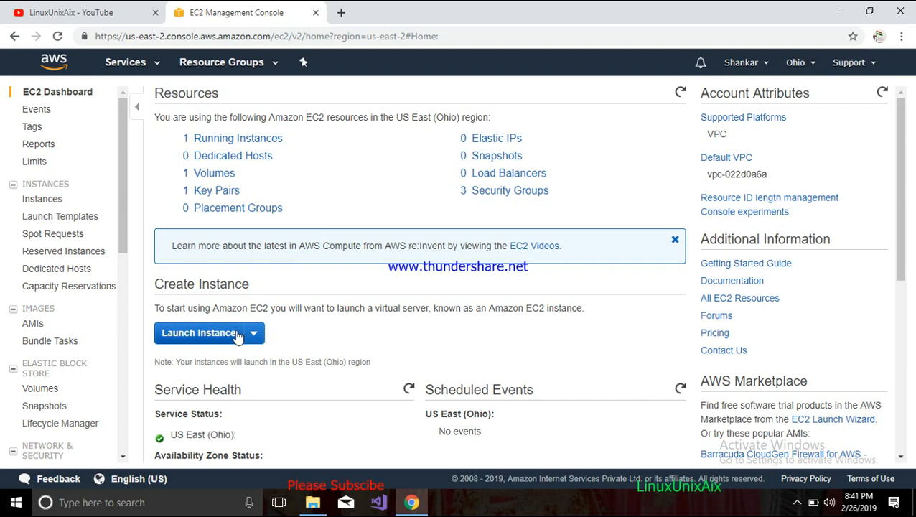
{"action": "left_click", "coordinate": [213, 333]}
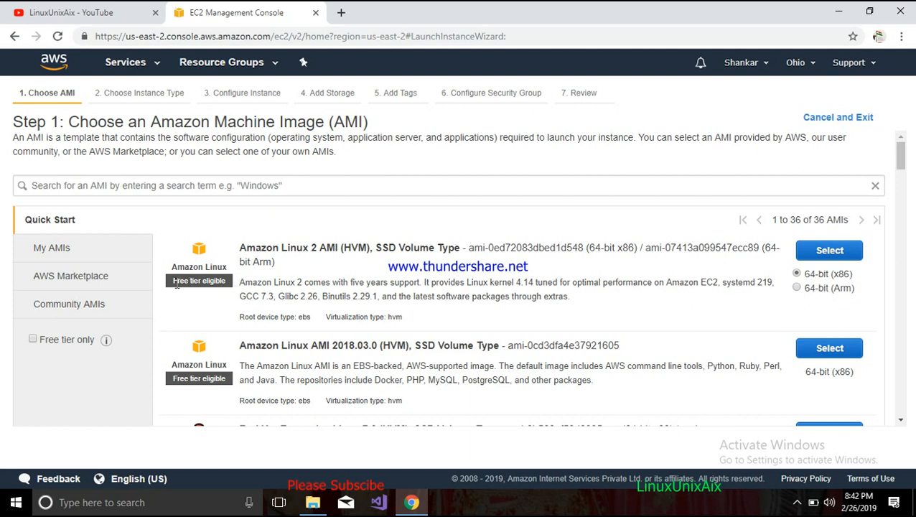
- Browse the Quick Start AMIs and select Red Hat Enterprise Linux 7.6 (HVM), SSD Volume Type
{"action": "scroll", "coordinate": [259, 280], "scroll_direction": "down", "scroll_amount": 2}
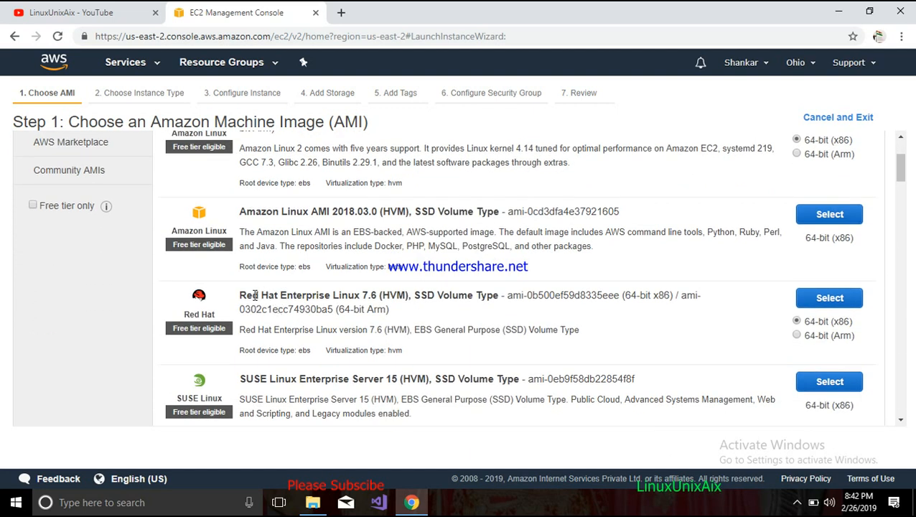
{"action": "scroll", "coordinate": [359, 324], "scroll_direction": "down", "scroll_amount": 2}
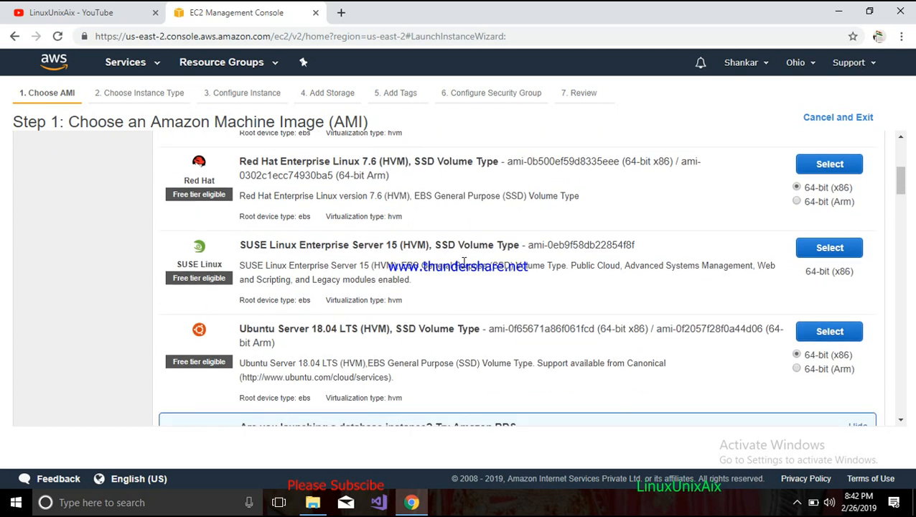
{"action": "scroll", "coordinate": [464, 262], "scroll_direction": "down", "scroll_amount": 1}
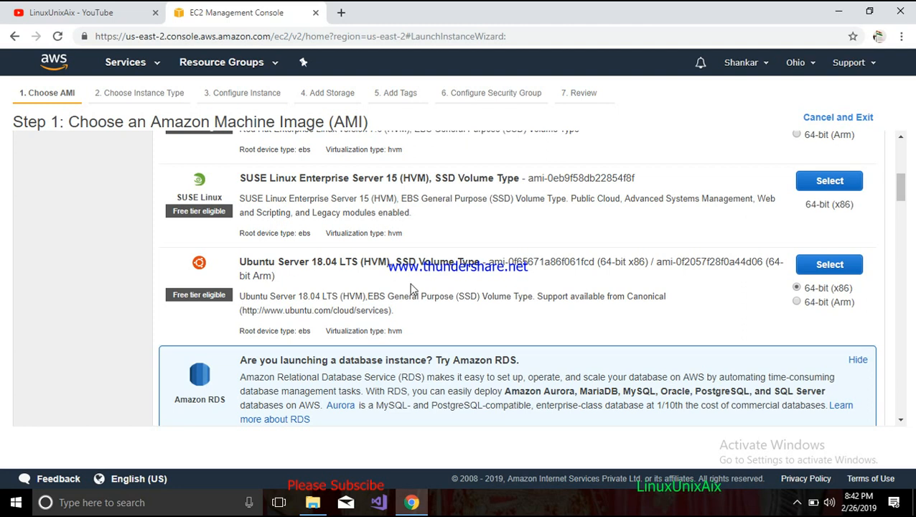
{"action": "scroll", "coordinate": [411, 288], "scroll_direction": "down", "scroll_amount": 3}
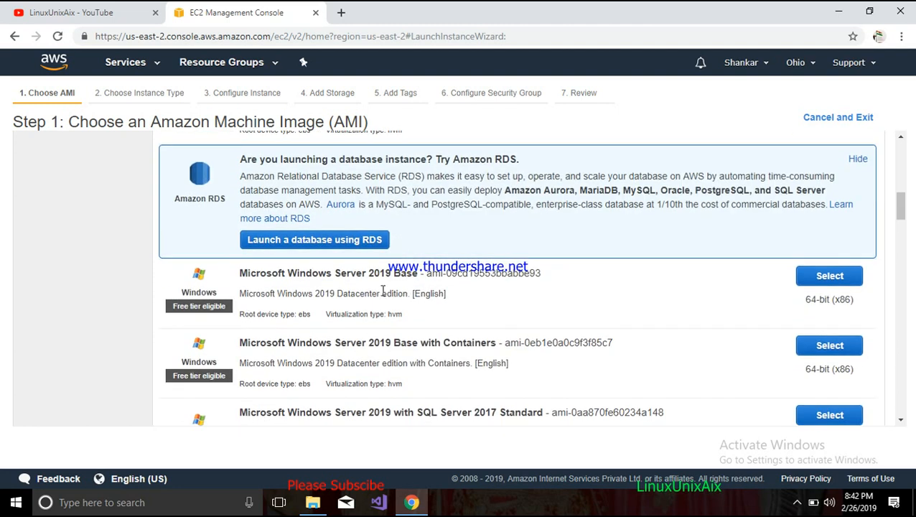
{"action": "scroll", "coordinate": [383, 290], "scroll_direction": "up", "scroll_amount": 5}
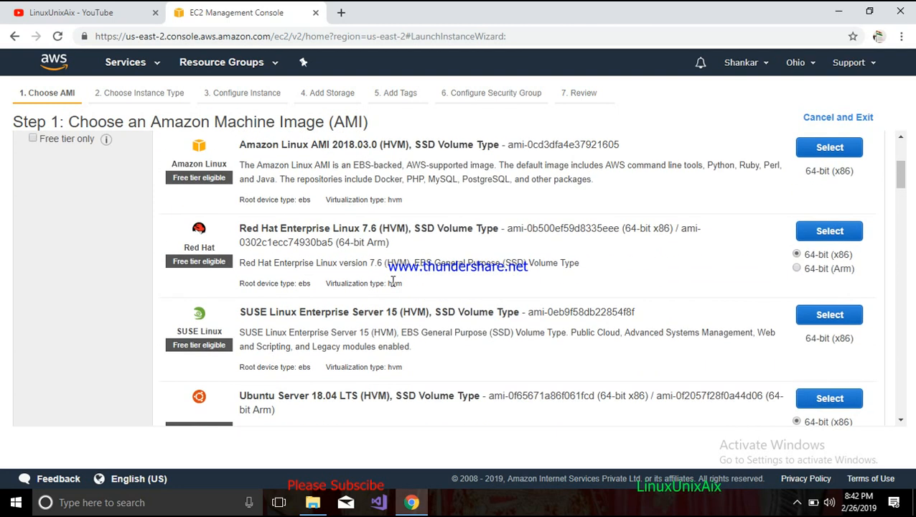
{"action": "scroll", "coordinate": [393, 281], "scroll_direction": "up", "scroll_amount": 3}
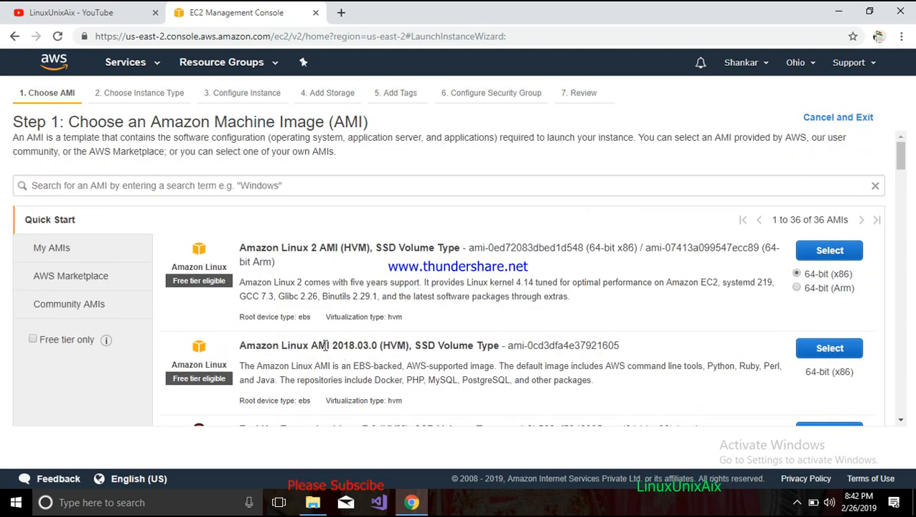
{"action": "scroll", "coordinate": [320, 338], "scroll_direction": "down", "scroll_amount": 3}
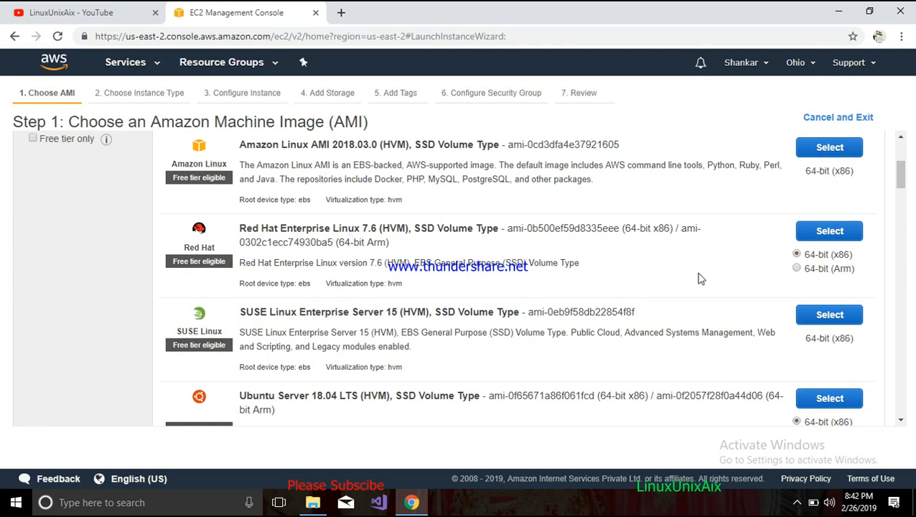
{"action": "left_click", "coordinate": [827, 231]}
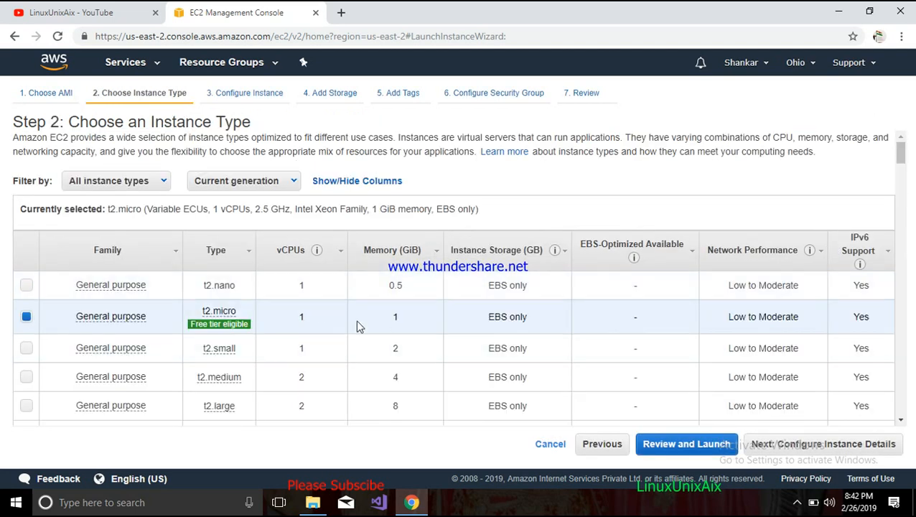
- Keep the t2.micro instance type and go straight to review and launch
{"action": "mouse_move", "coordinate": [115, 323]}
{"action": "mouse_move", "coordinate": [199, 328]}
{"action": "left_click_drag", "start_coordinate": [738, 318], "coordinate": [812, 320]}
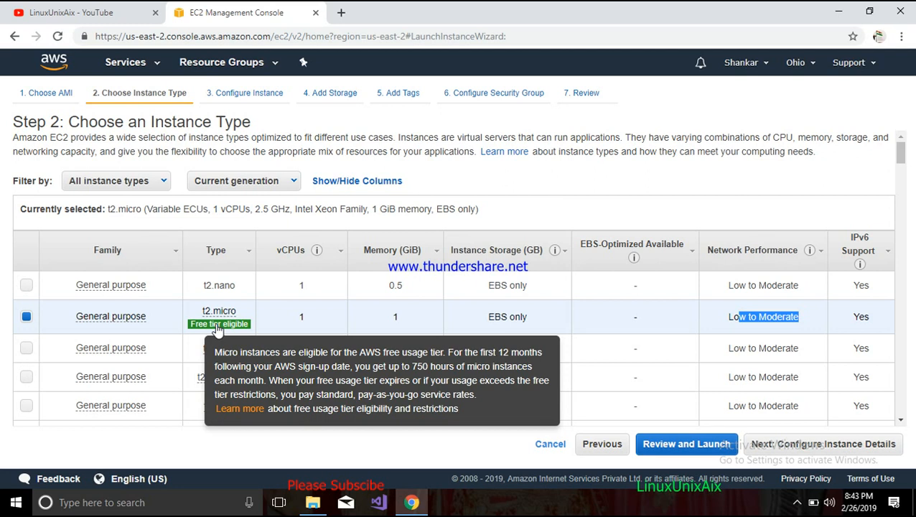
{"action": "left_click", "coordinate": [680, 445]}
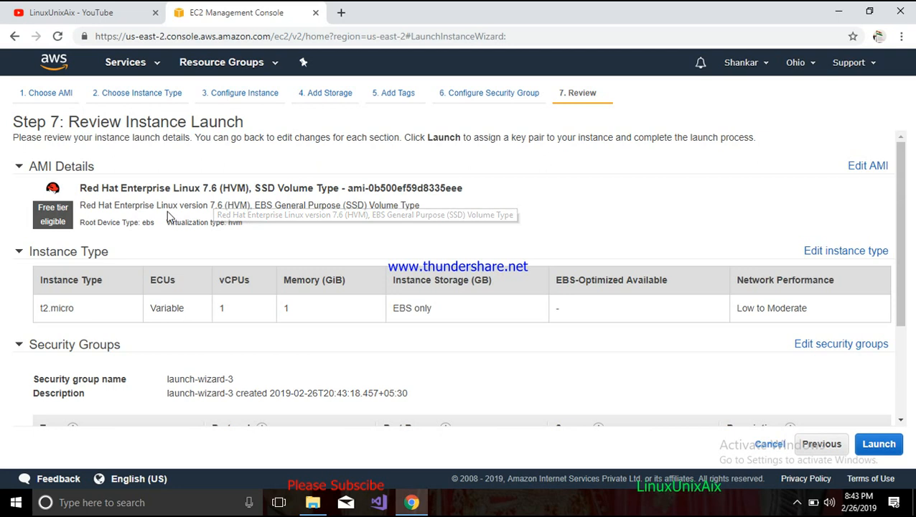
- Review the AMI, instance type and security group details, then launch the instance
{"action": "left_click_drag", "start_coordinate": [124, 205], "coordinate": [421, 206]}
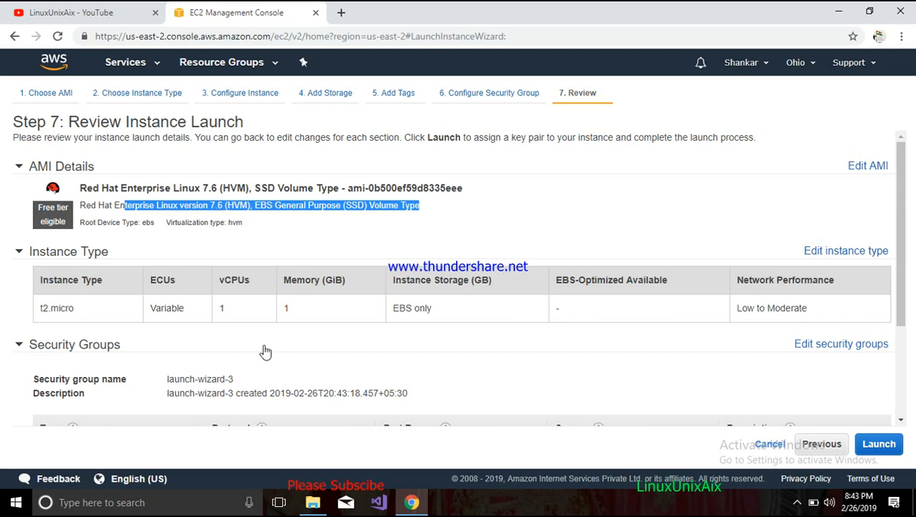
{"action": "scroll", "coordinate": [244, 341], "scroll_direction": "down", "scroll_amount": 2}
{"action": "mouse_move", "coordinate": [599, 294]}
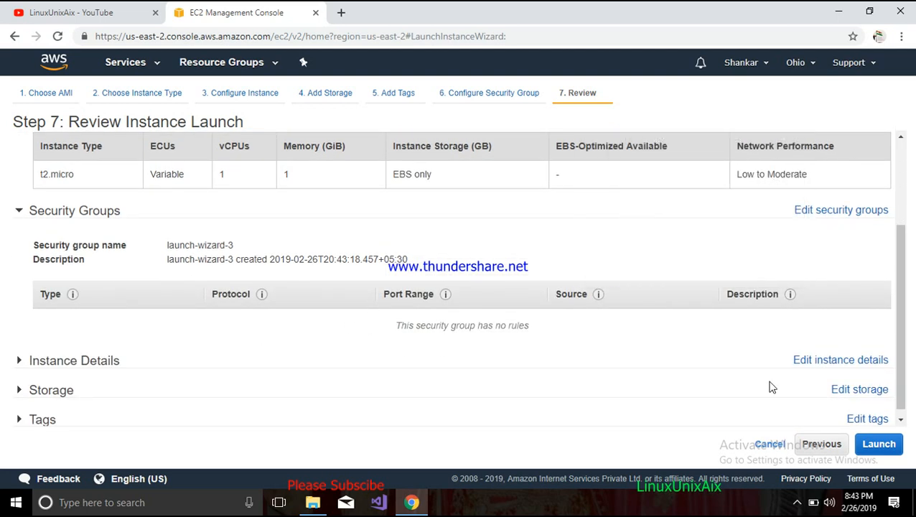
{"action": "left_click", "coordinate": [879, 444]}
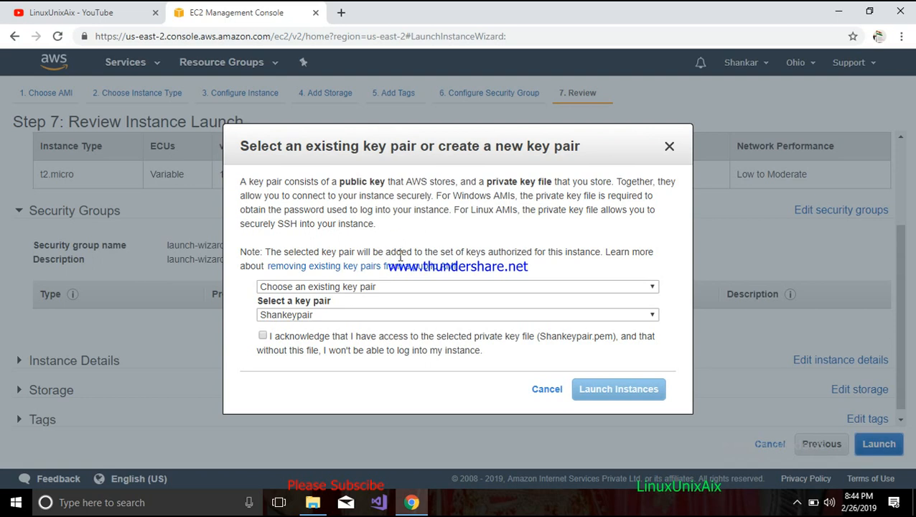
- Create a new key pair named keypairforaccess and download its private key file
{"action": "left_click", "coordinate": [397, 287]}
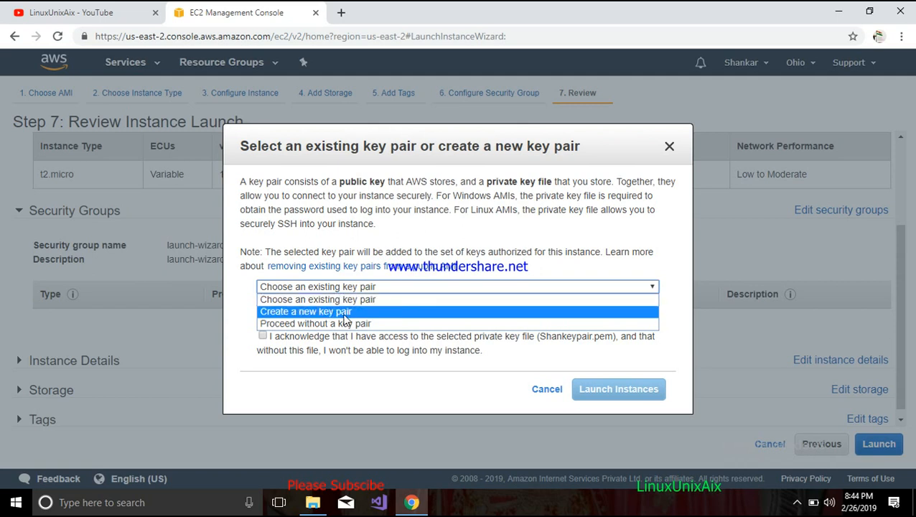
{"action": "left_click", "coordinate": [336, 312]}
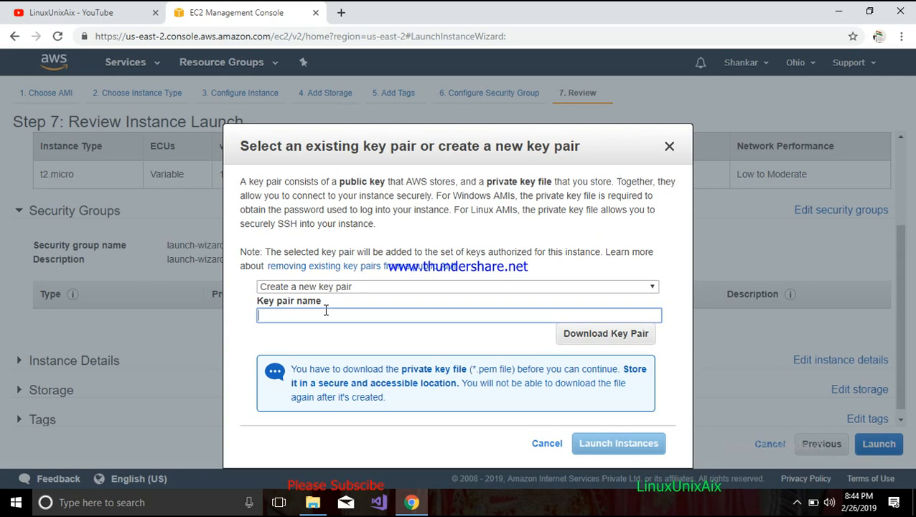
{"action": "type", "text": "keypairforaccess"}
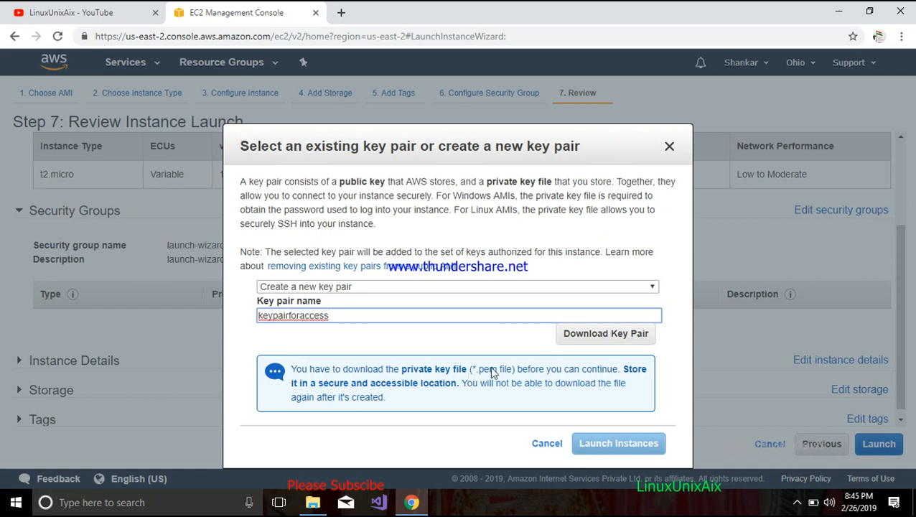
{"action": "left_click", "coordinate": [588, 336]}
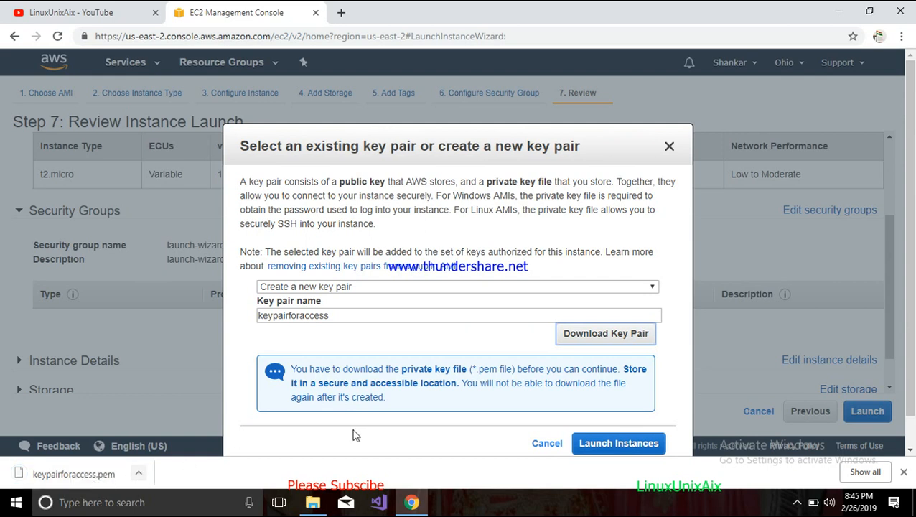
- Launch the instance and open its launch log
{"action": "left_click", "coordinate": [593, 446]}
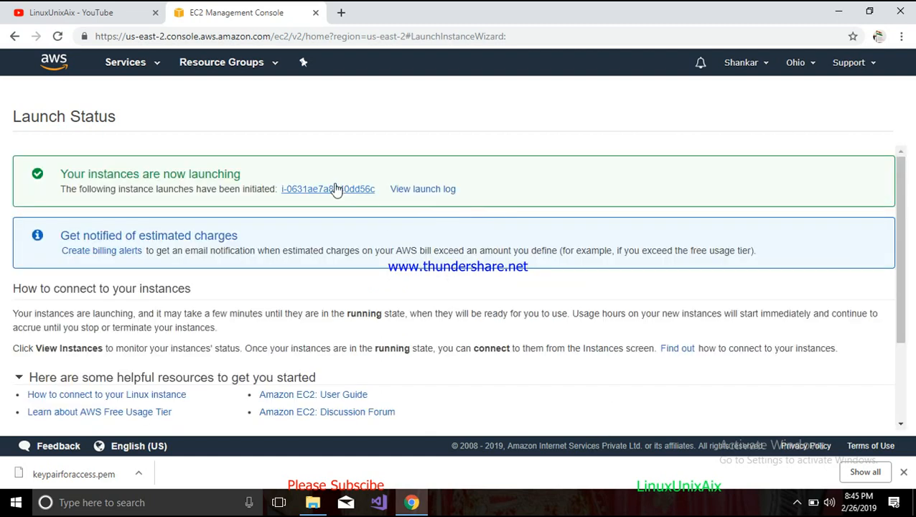
{"action": "left_click", "coordinate": [416, 191]}
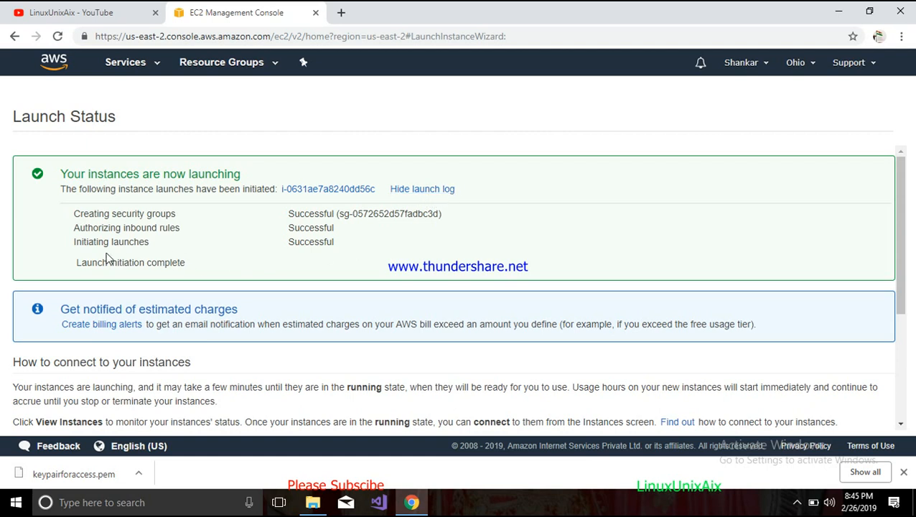
{"action": "left_click_drag", "start_coordinate": [80, 262], "coordinate": [186, 263]}
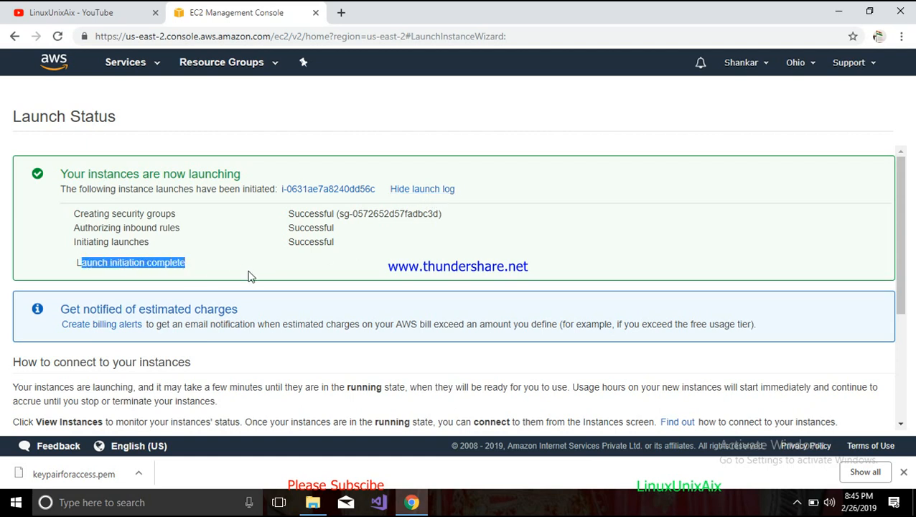
- Open the instances list and select the RHEL VM instance
{"action": "scroll", "coordinate": [249, 276], "scroll_direction": "down", "scroll_amount": 3}
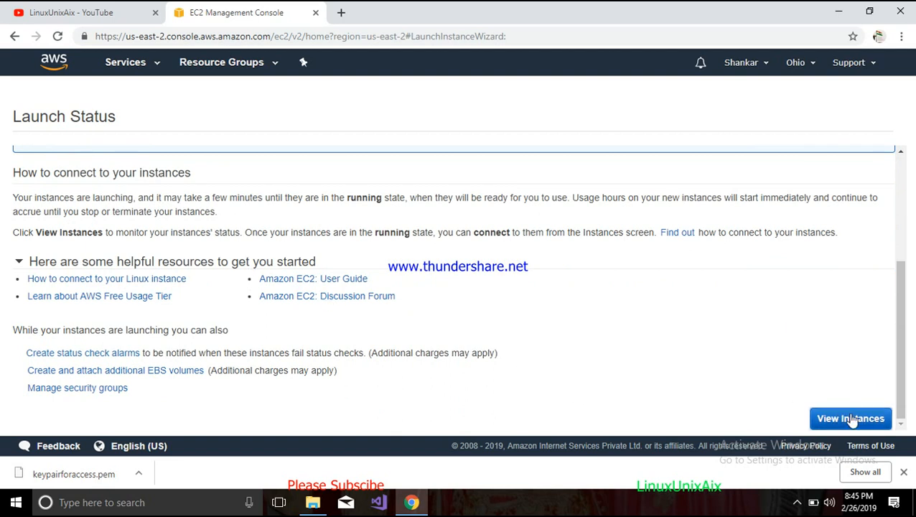
{"action": "left_click", "coordinate": [849, 419]}
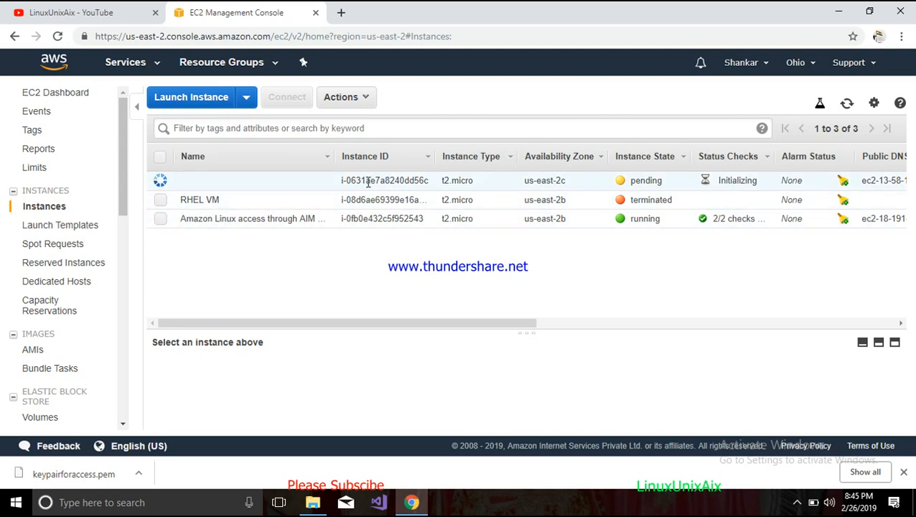
{"action": "left_click", "coordinate": [160, 200]}
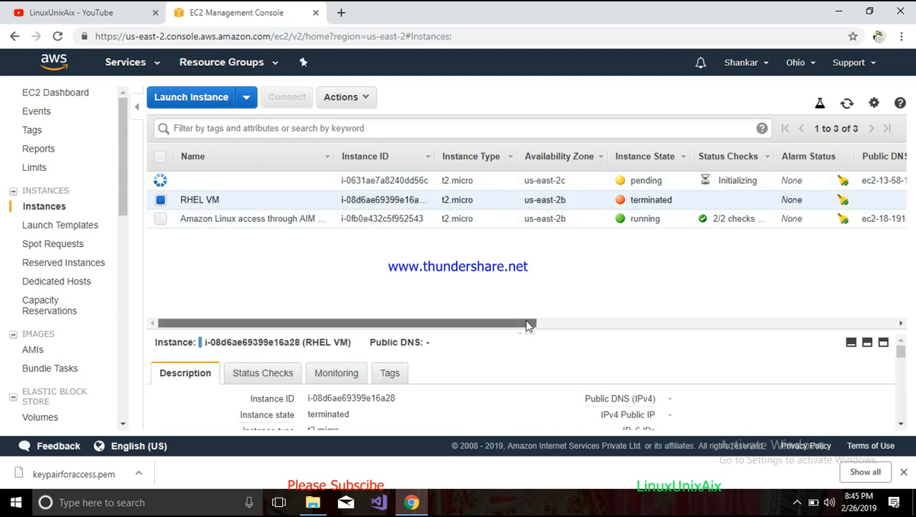
- Examine the instance table's remaining columns and the column visibility settings
{"action": "left_click_drag", "start_coordinate": [535, 324], "coordinate": [707, 323]}
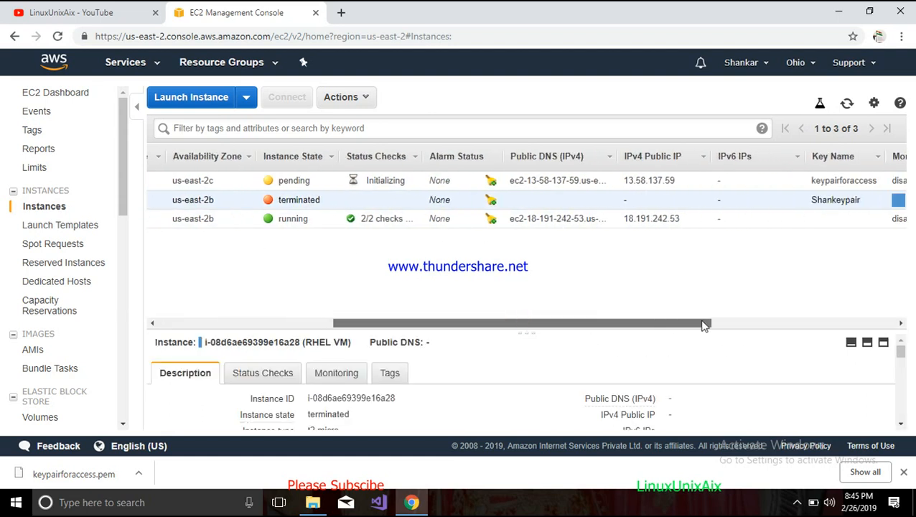
{"action": "left_click", "coordinate": [875, 104]}
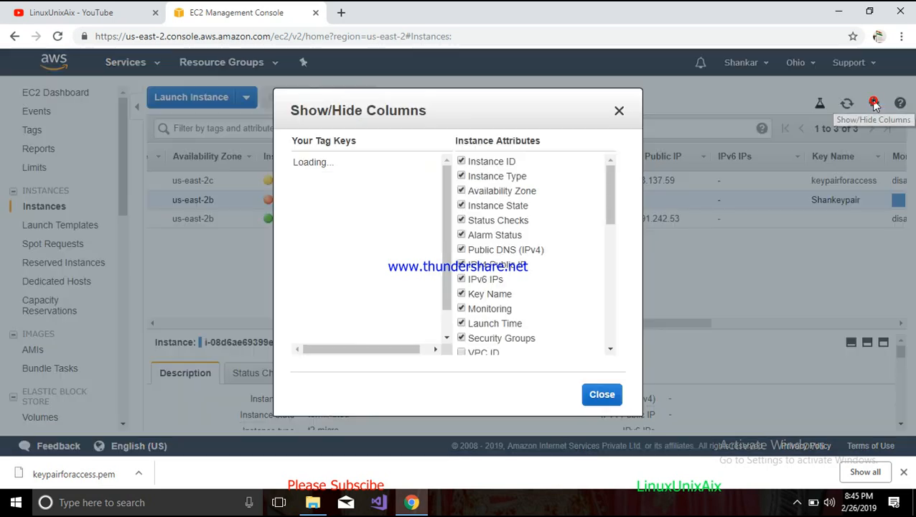
{"action": "left_click", "coordinate": [618, 112]}
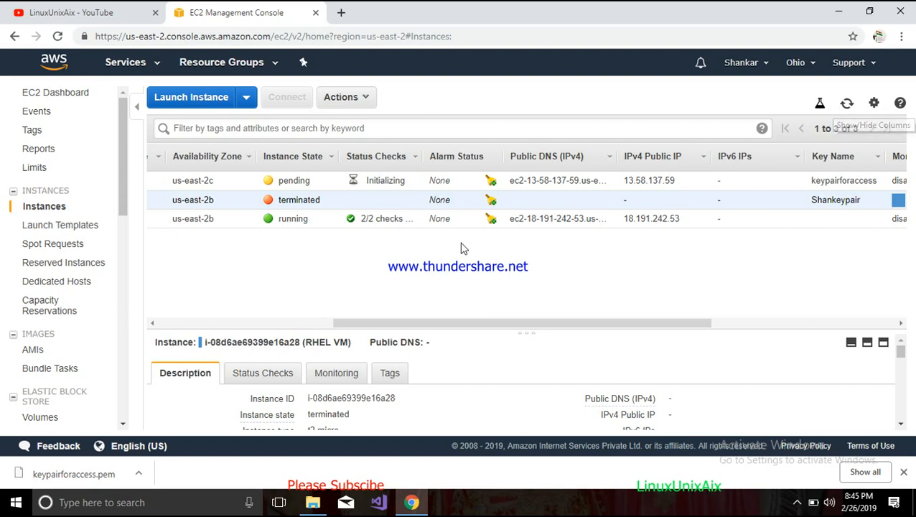
- Rename the newly launched instance to Red hat Linux server
{"action": "left_click_drag", "start_coordinate": [432, 326], "coordinate": [237, 327]}
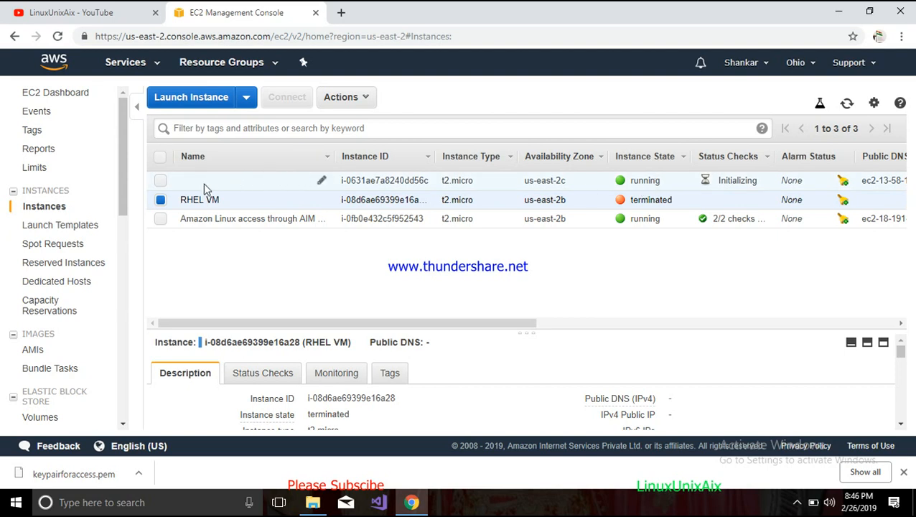
{"action": "left_click", "coordinate": [320, 180]}
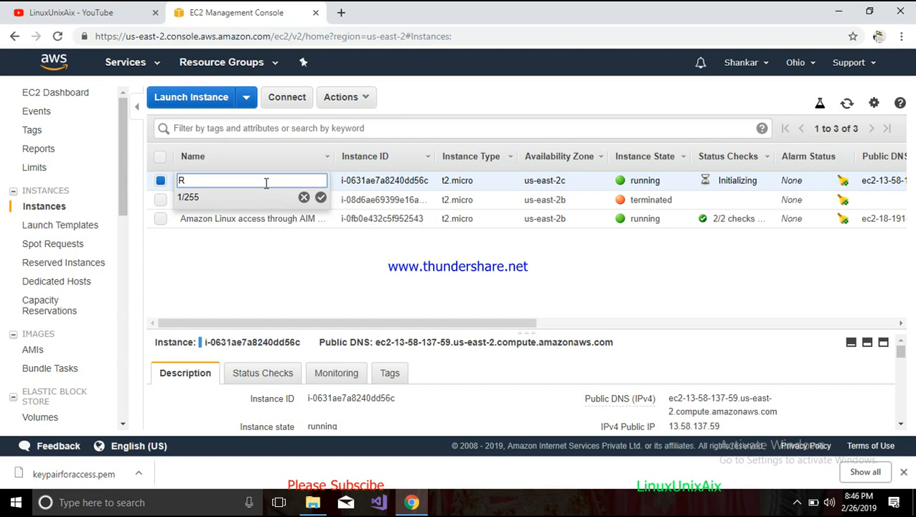
{"action": "type", "text": "Red hat "}
{"action": "type", "text": "Liu"}
{"action": "type", "text": "nux server"}
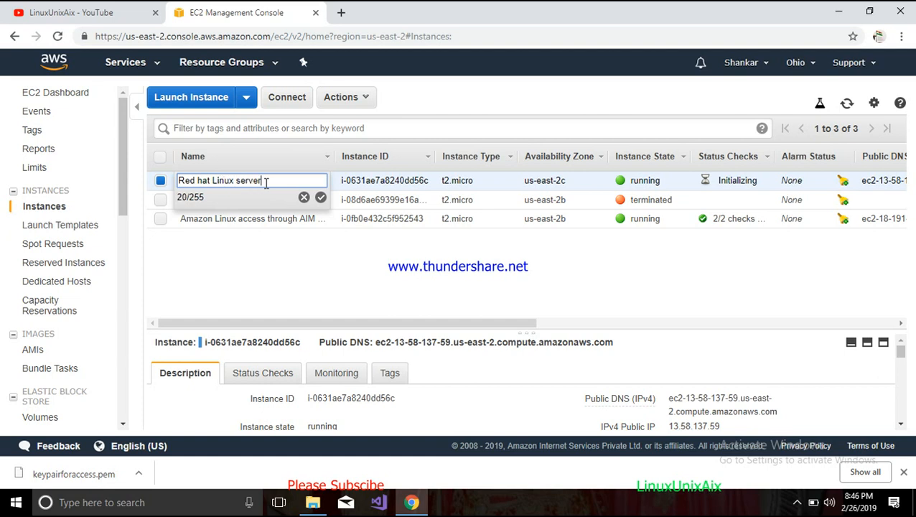
{"action": "key", "text": "Return"}
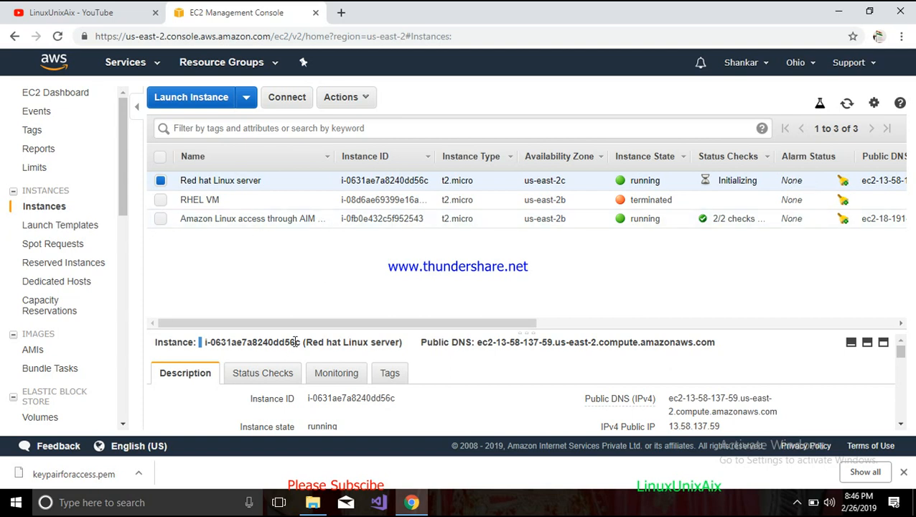
- Enlarge the details pane and examine the instance's description, including its public DNS, IP addresses and key pair
{"action": "left_click_drag", "start_coordinate": [340, 334], "coordinate": [348, 260]}
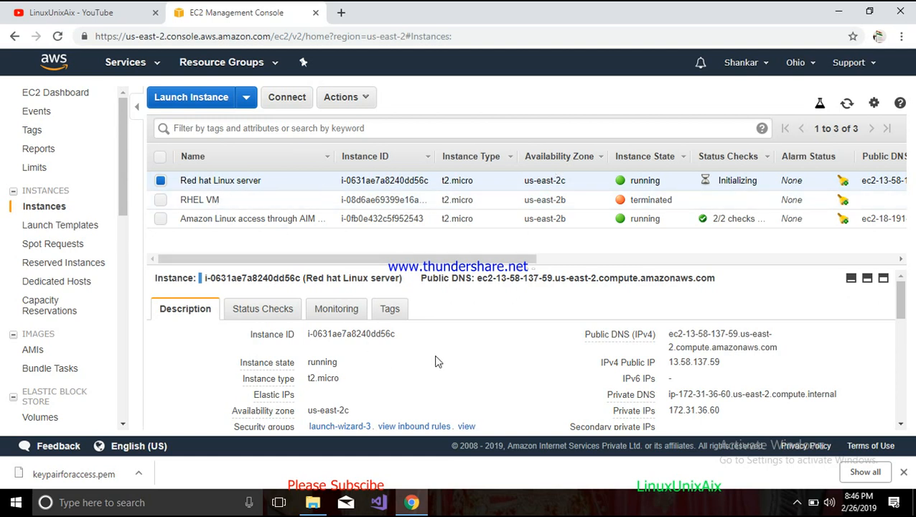
{"action": "scroll", "coordinate": [436, 359], "scroll_direction": "down", "scroll_amount": 3}
{"action": "scroll", "coordinate": [436, 359], "scroll_direction": "up", "scroll_amount": 3}
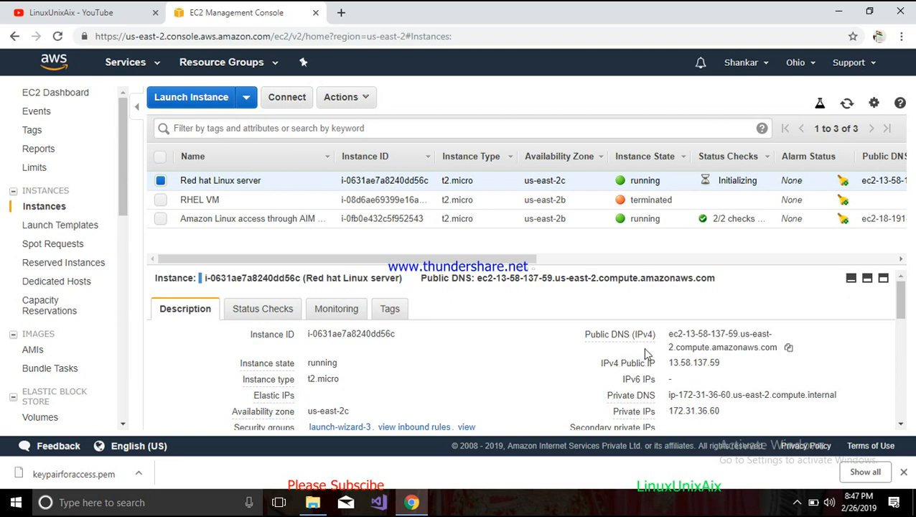
{"action": "mouse_move", "coordinate": [634, 346]}
{"action": "left_click_drag", "start_coordinate": [670, 335], "coordinate": [777, 349]}
{"action": "left_click_drag", "start_coordinate": [667, 362], "coordinate": [724, 366]}
{"action": "scroll", "coordinate": [706, 366], "scroll_direction": "down", "scroll_amount": 1}
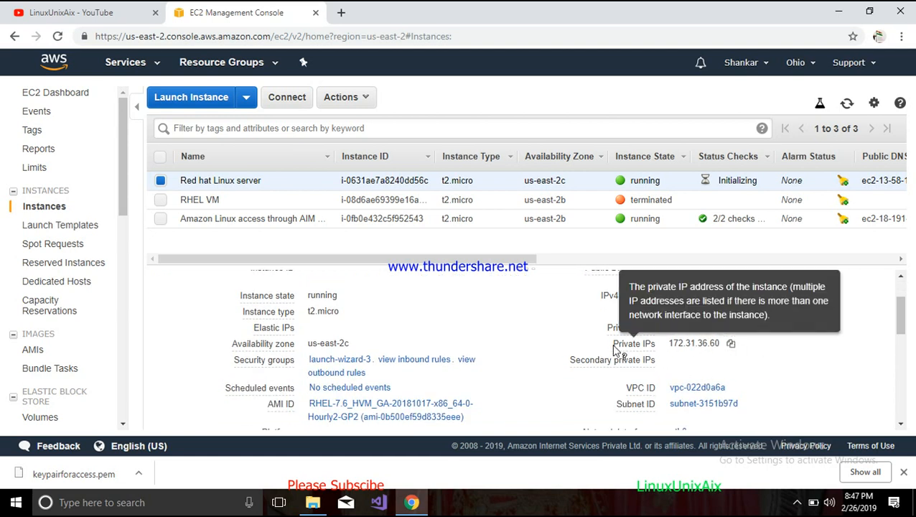
{"action": "scroll", "coordinate": [468, 373], "scroll_direction": "down", "scroll_amount": 1}
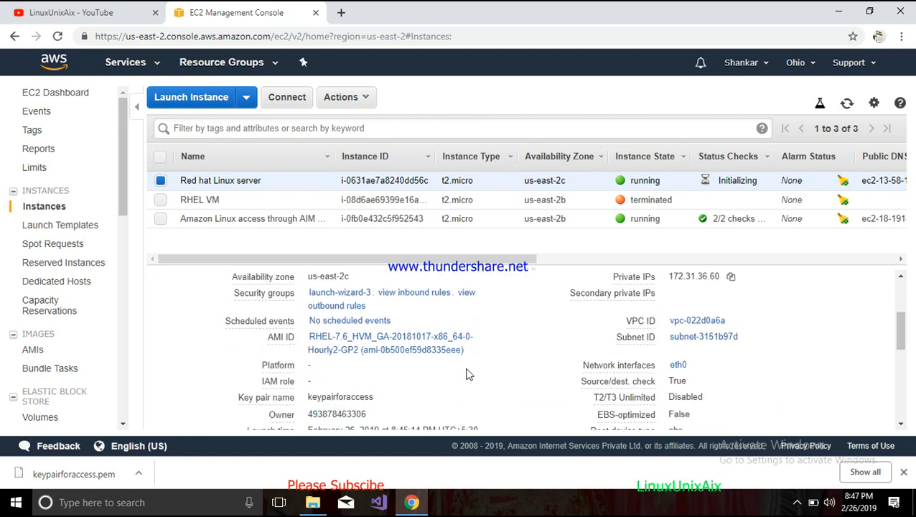
{"action": "scroll", "coordinate": [466, 374], "scroll_direction": "up", "scroll_amount": 2}
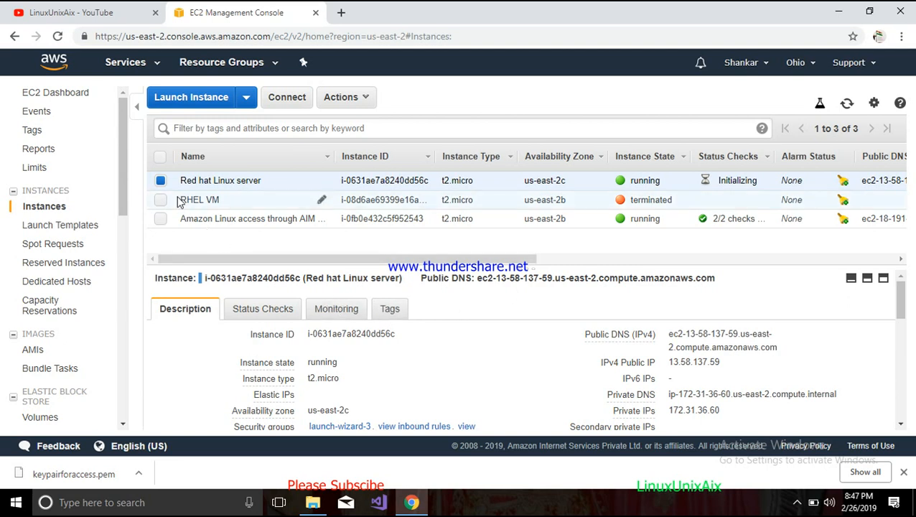
- Open the Connect dialog for the instance, review the SSH username and host in the example command, and close it
{"action": "left_click", "coordinate": [285, 99]}
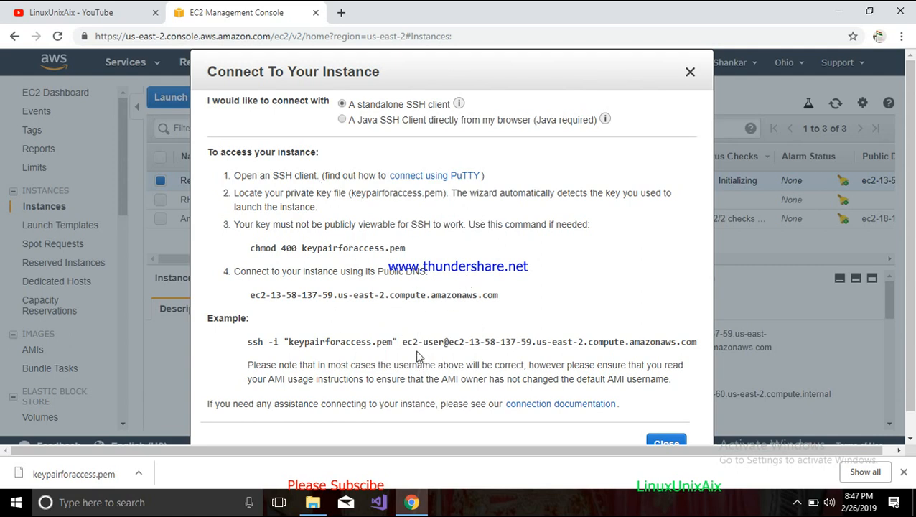
{"action": "left_click_drag", "start_coordinate": [404, 345], "coordinate": [445, 344]}
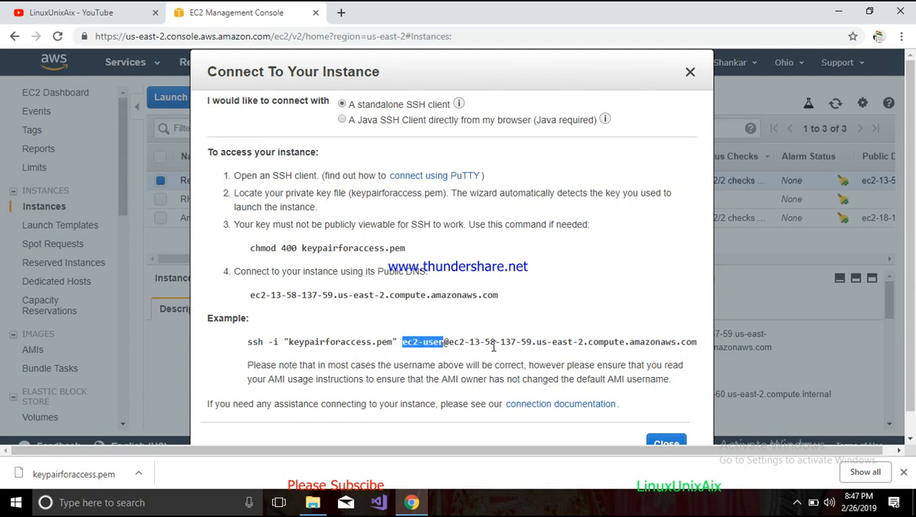
{"action": "left_click_drag", "start_coordinate": [449, 344], "coordinate": [537, 344]}
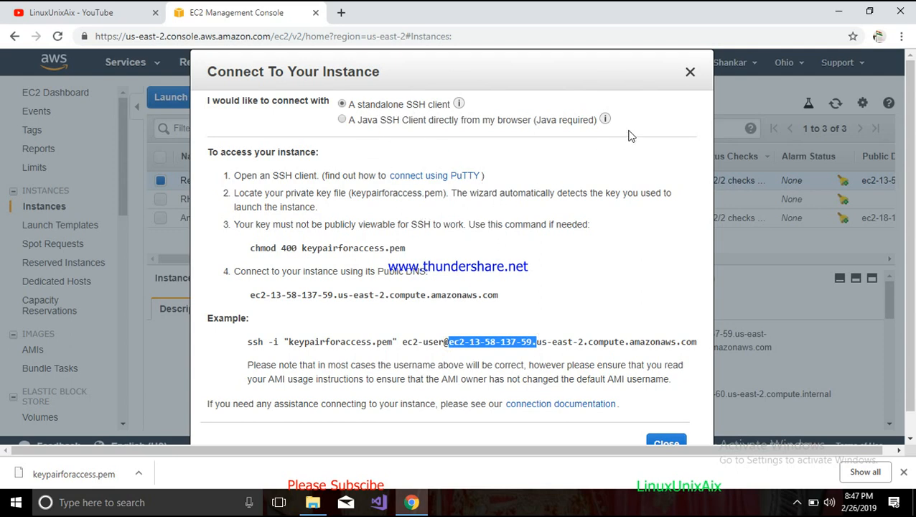
{"action": "mouse_move", "coordinate": [606, 119]}
{"action": "left_click", "coordinate": [528, 172]}
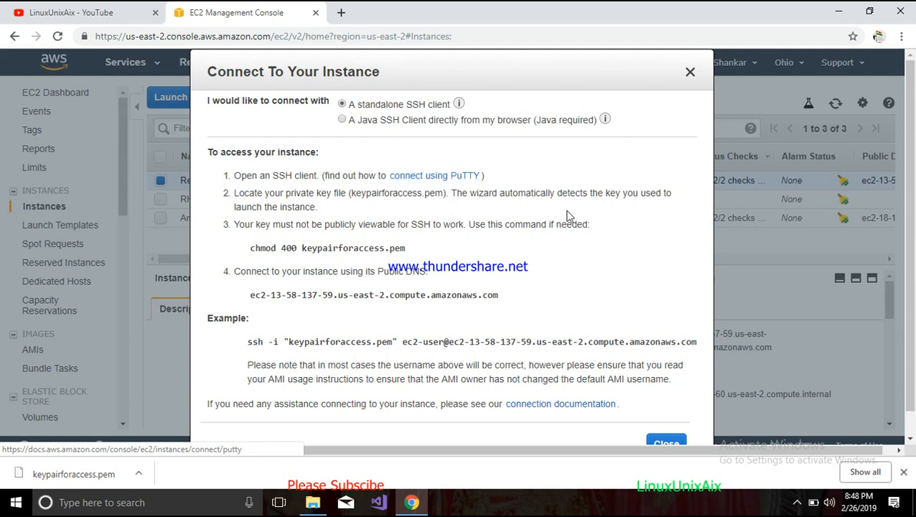
{"action": "left_click", "coordinate": [690, 71]}
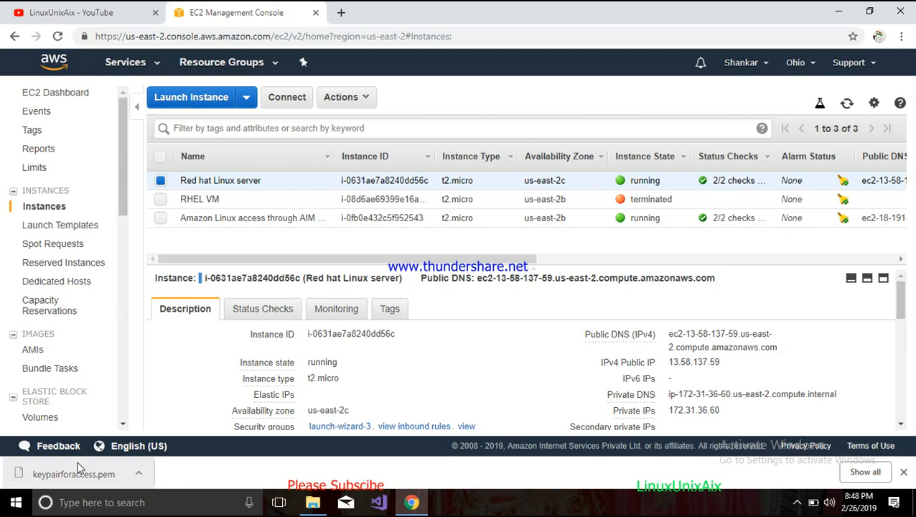
- Launch PuTTYgen from the Windows search
{"action": "left_click", "coordinate": [79, 502]}
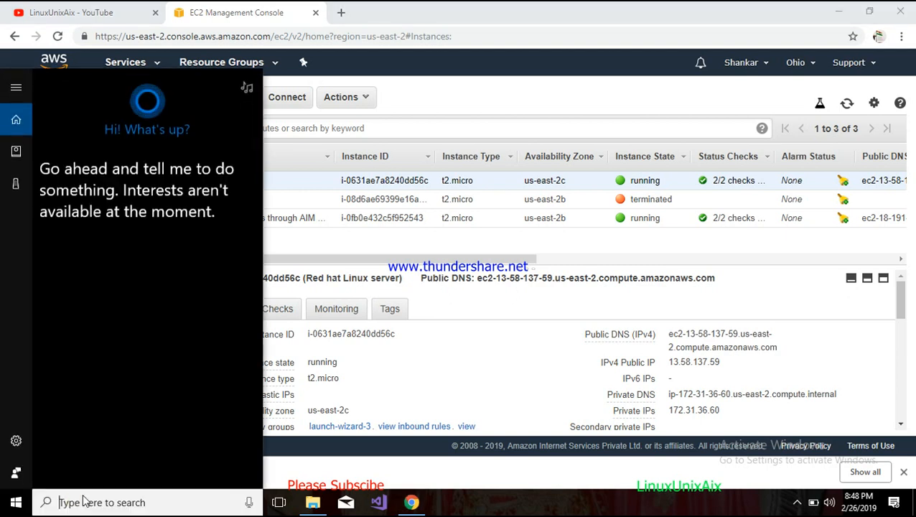
{"action": "type", "text": "putty"}
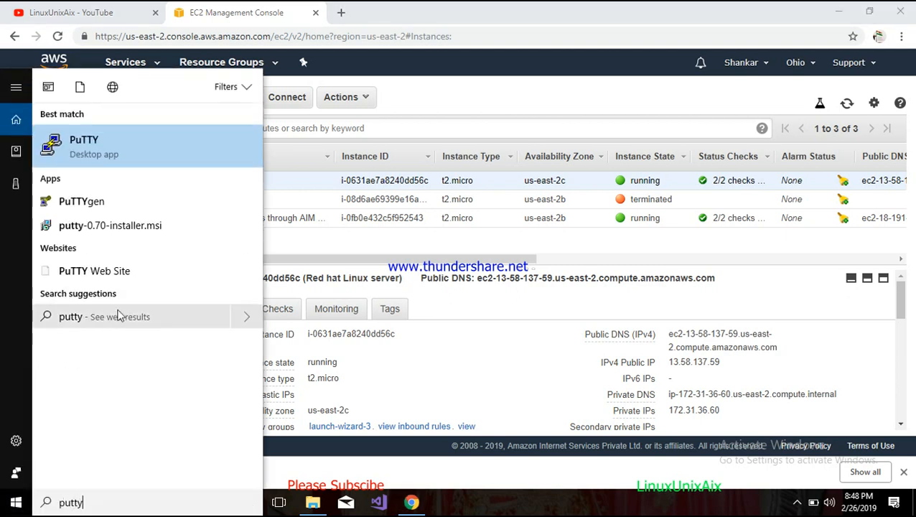
{"action": "left_click", "coordinate": [100, 206]}
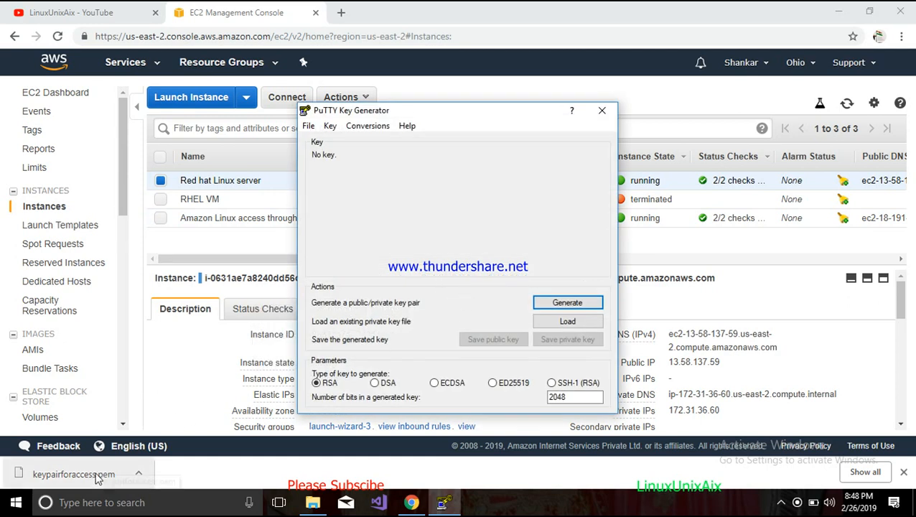
{"action": "left_click_drag", "start_coordinate": [482, 115], "coordinate": [554, 110]}
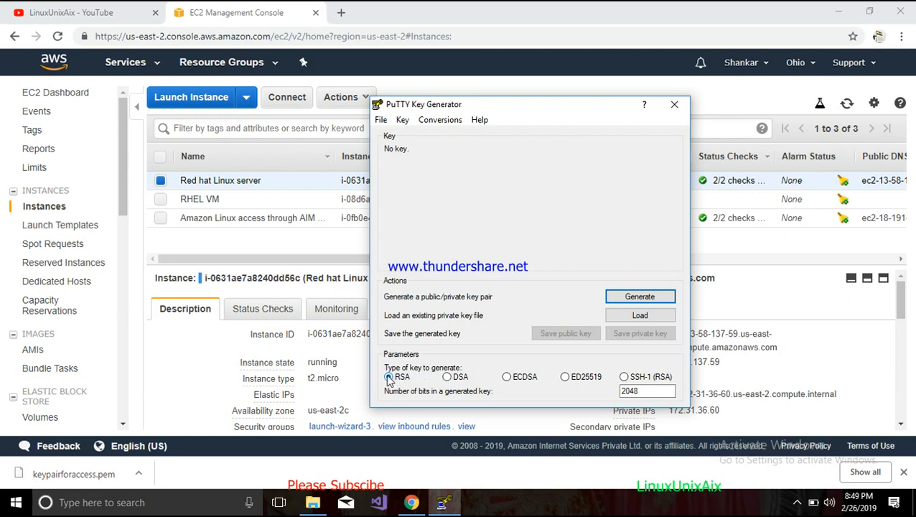
- Load the keypairforaccess.pem private key from Downloads into PuTTYgen, showing all file types
{"action": "left_click", "coordinate": [625, 316]}
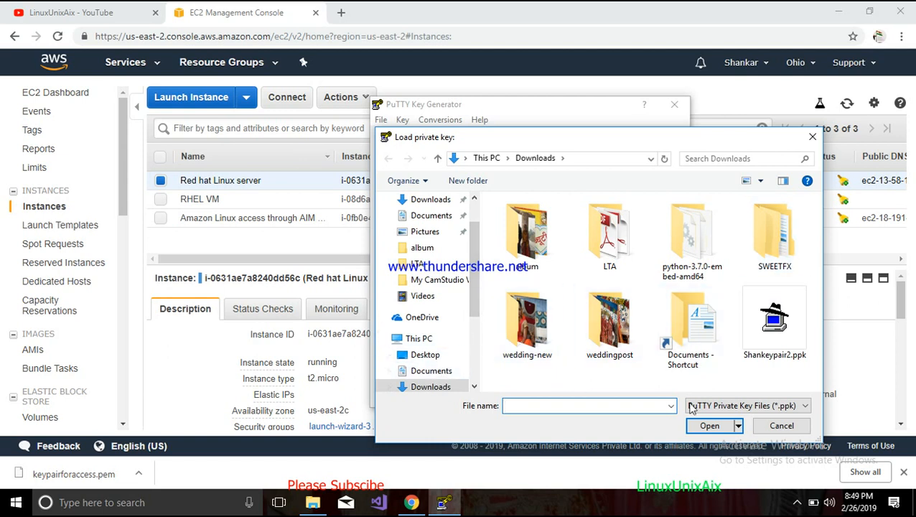
{"action": "left_click", "coordinate": [731, 407]}
{"action": "left_click", "coordinate": [724, 430]}
{"action": "left_click", "coordinate": [694, 327]}
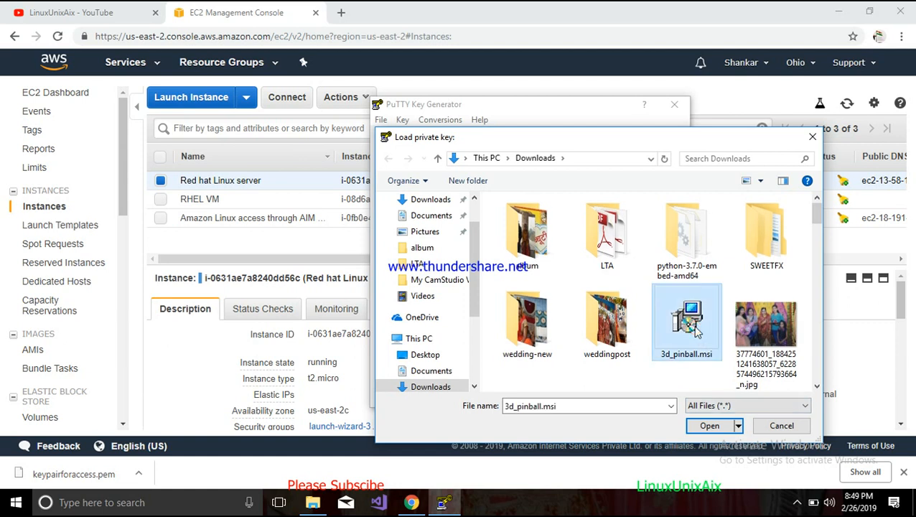
{"action": "key", "text": "k"}
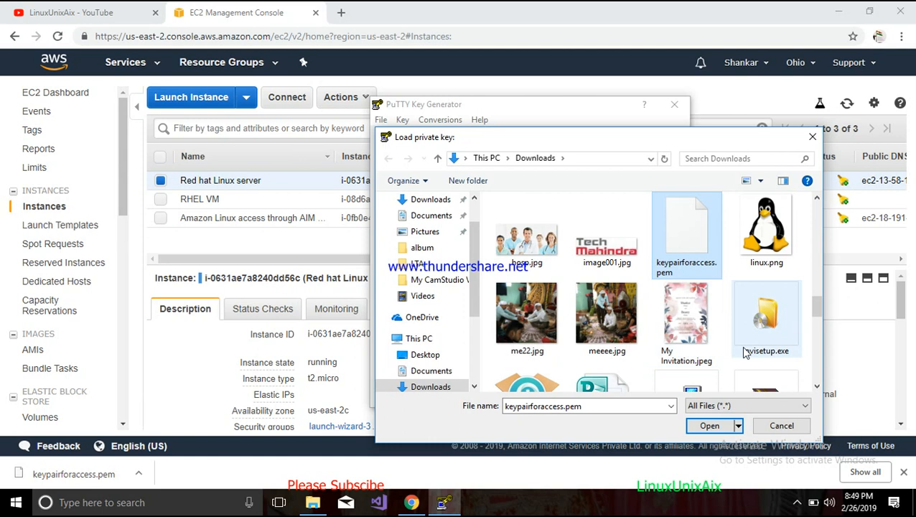
{"action": "left_click", "coordinate": [708, 426]}
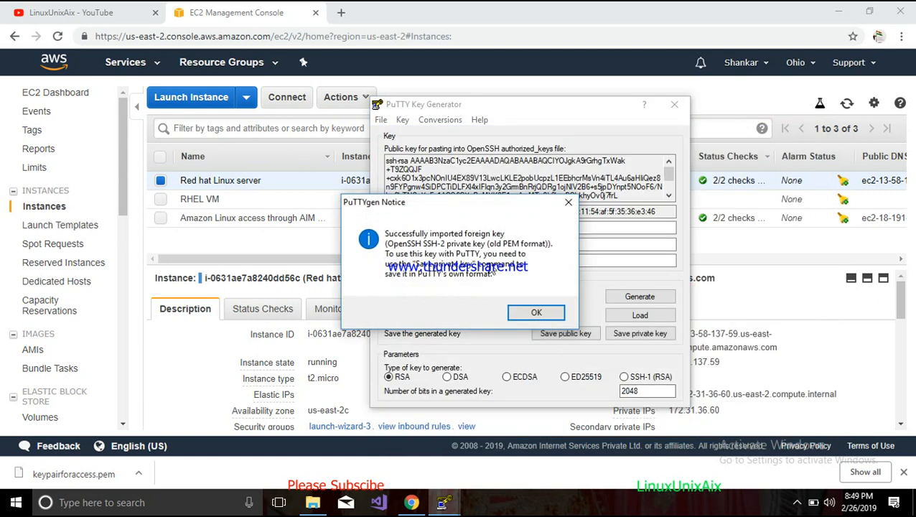
{"action": "left_click", "coordinate": [531, 315]}
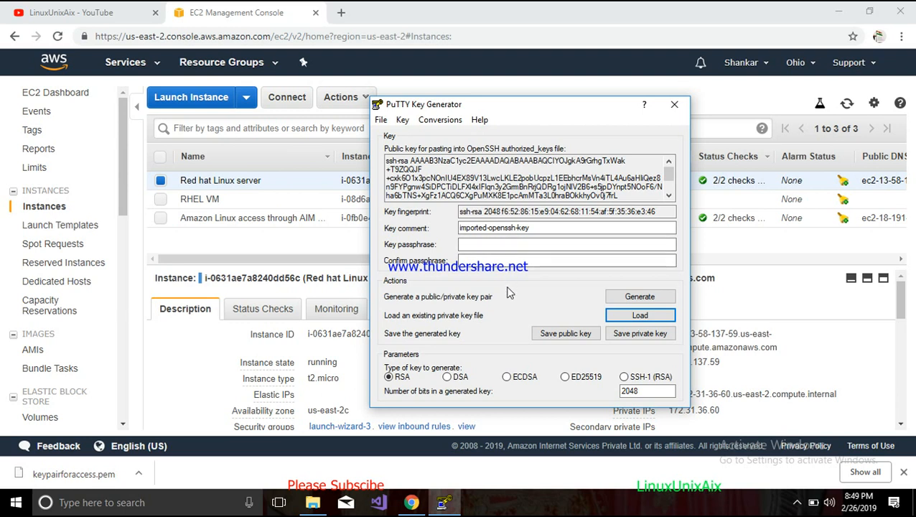
- Save the private key without a passphrase as keypair on the Desktop, then close PuTTYgen
{"action": "left_click", "coordinate": [623, 338]}
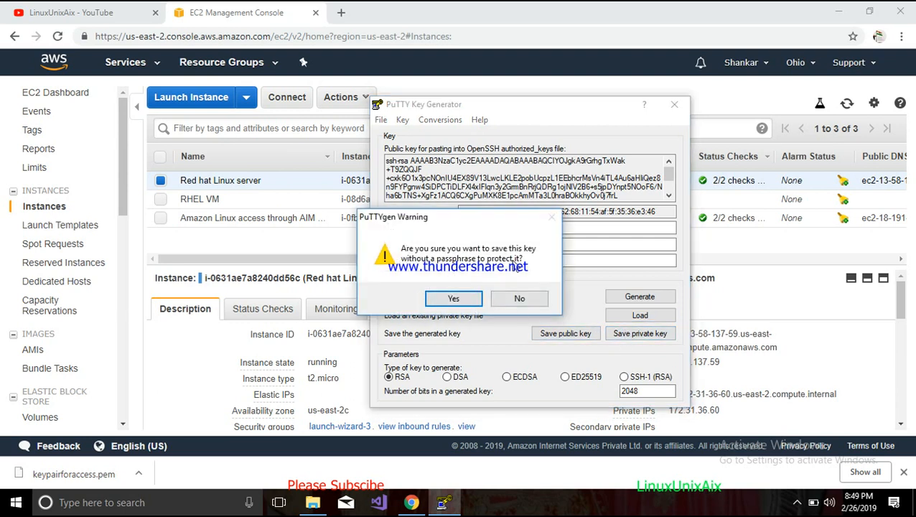
{"action": "left_click", "coordinate": [446, 299]}
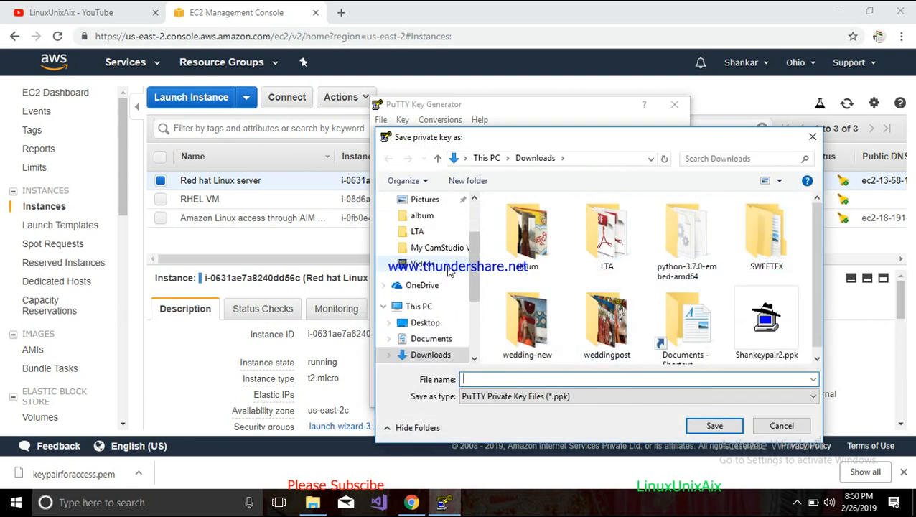
{"action": "left_click", "coordinate": [424, 323]}
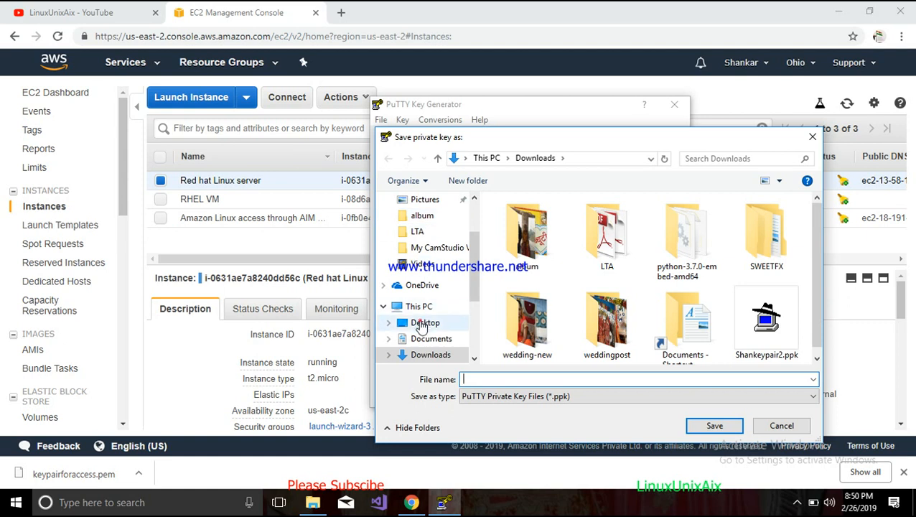
{"action": "left_click", "coordinate": [506, 380]}
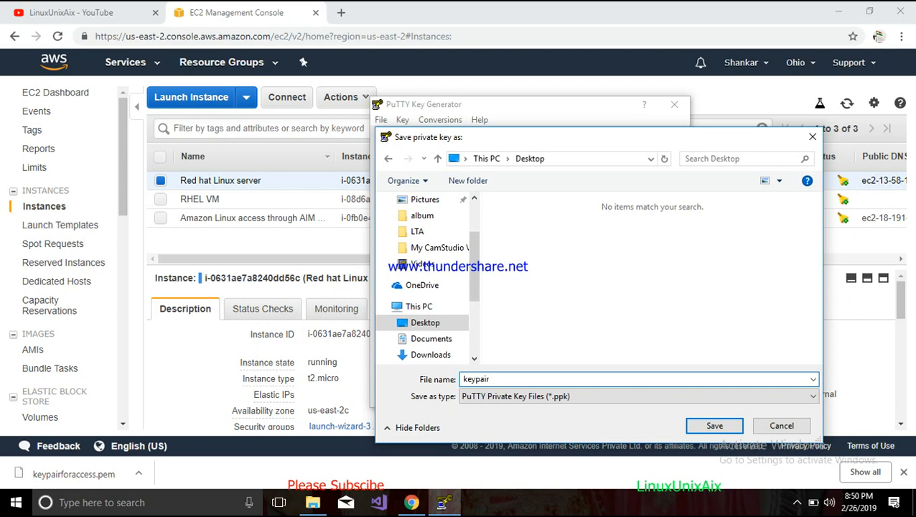
{"action": "key", "text": "Return"}
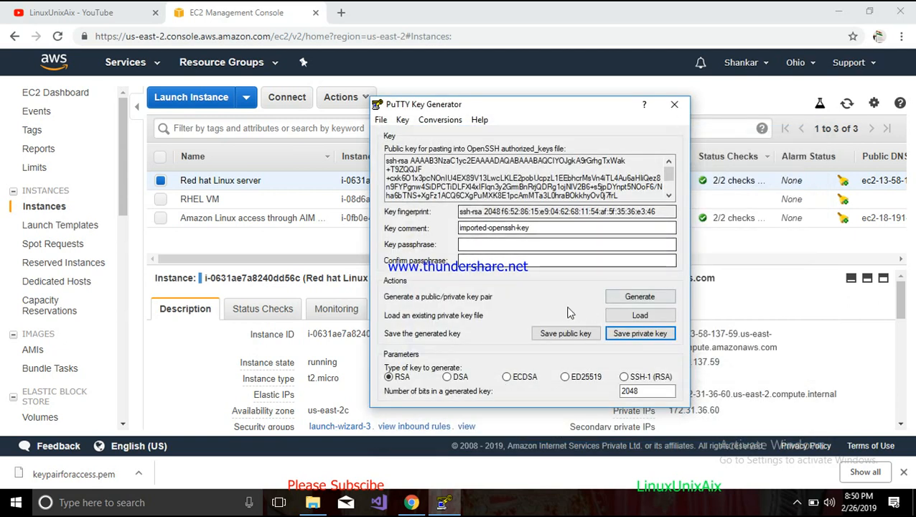
{"action": "left_click", "coordinate": [674, 104]}
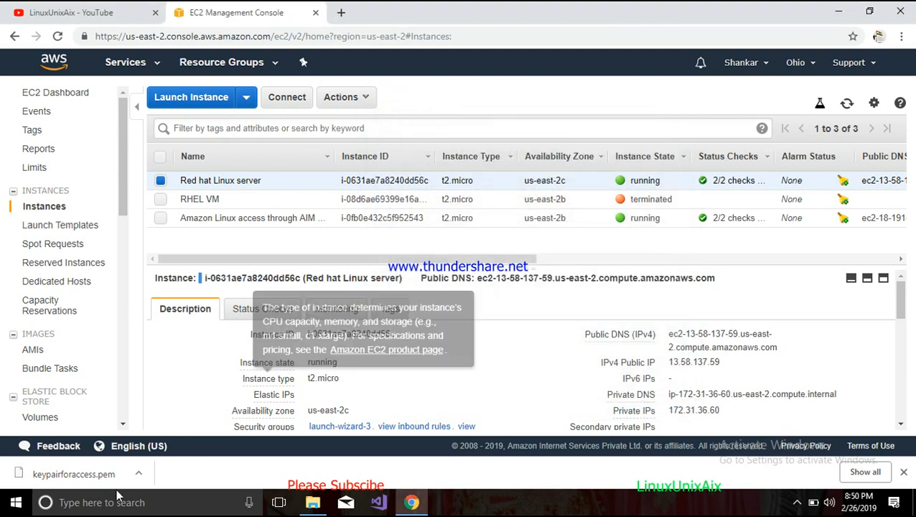
- Launch PuTTY, select its Session category and host name field, then switch back to the EC2 console
{"action": "key", "text": "super"}
{"action": "type", "text": "puty"}
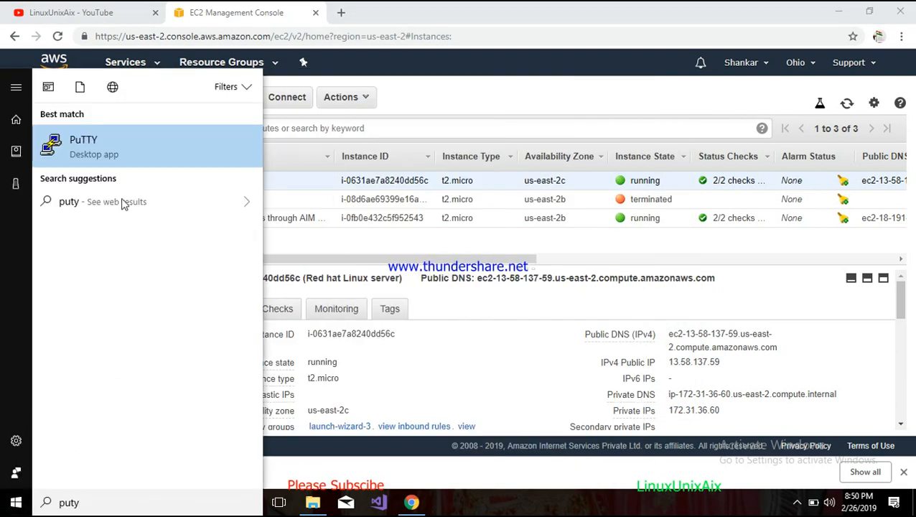
{"action": "left_click", "coordinate": [105, 147]}
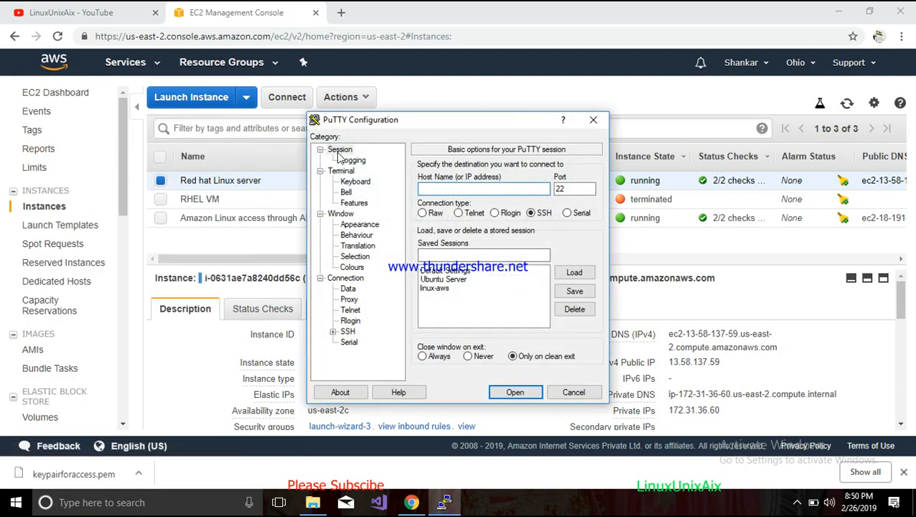
{"action": "left_click_drag", "start_coordinate": [427, 125], "coordinate": [522, 113]}
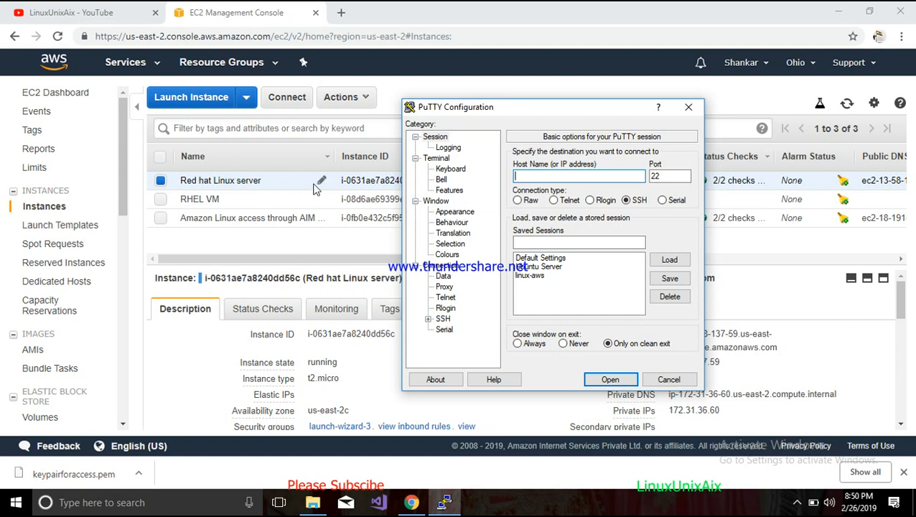
{"action": "left_click_drag", "start_coordinate": [506, 107], "coordinate": [557, 101]}
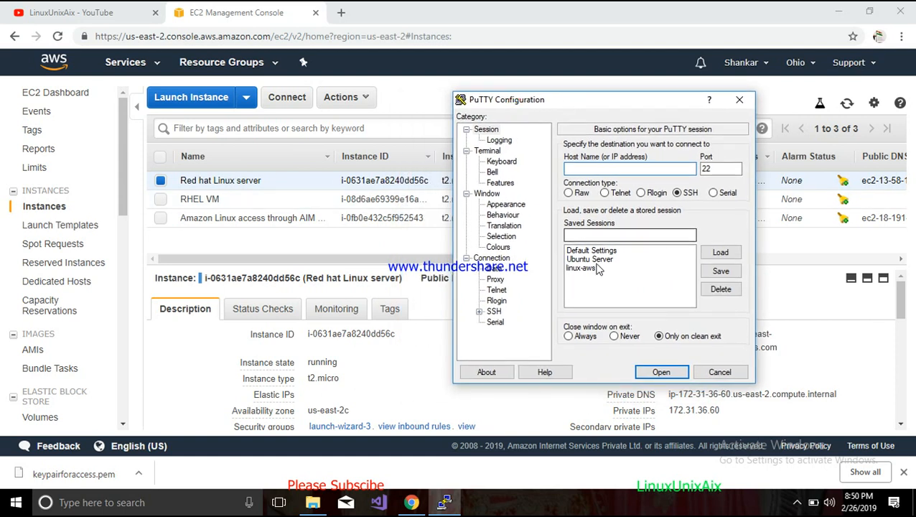
{"action": "left_click", "coordinate": [489, 130]}
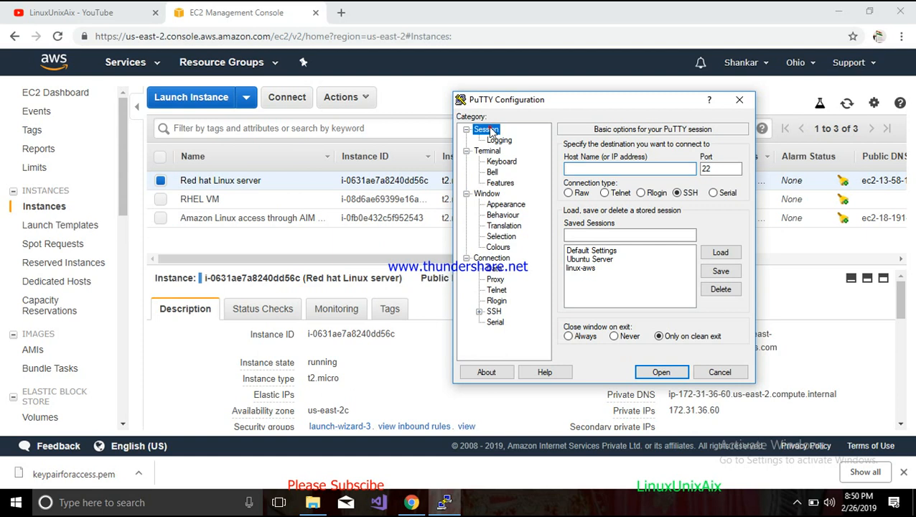
{"action": "left_click", "coordinate": [579, 169]}
{"action": "left_click", "coordinate": [796, 371]}
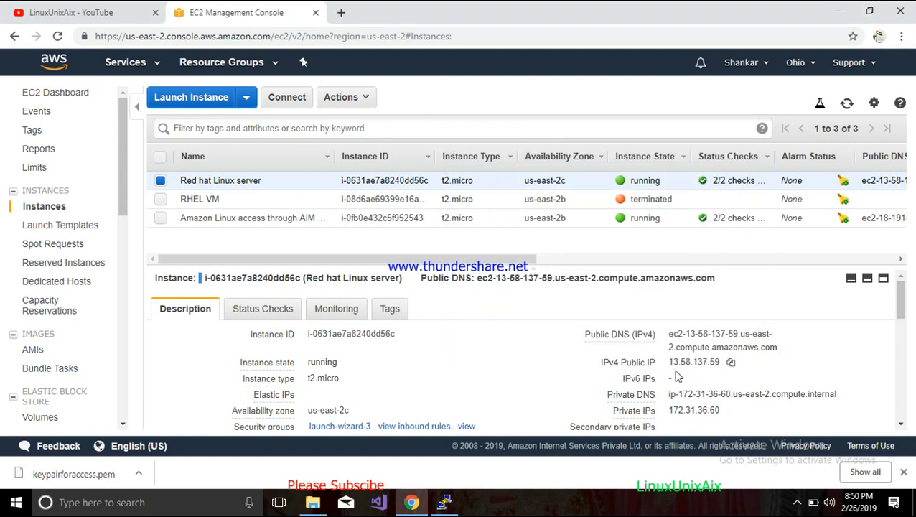
- Copy the Red hat Linux server's public DNS and switch to PuTTY
{"action": "left_click", "coordinate": [669, 335]}
{"action": "left_click_drag", "start_coordinate": [675, 336], "coordinate": [781, 348]}
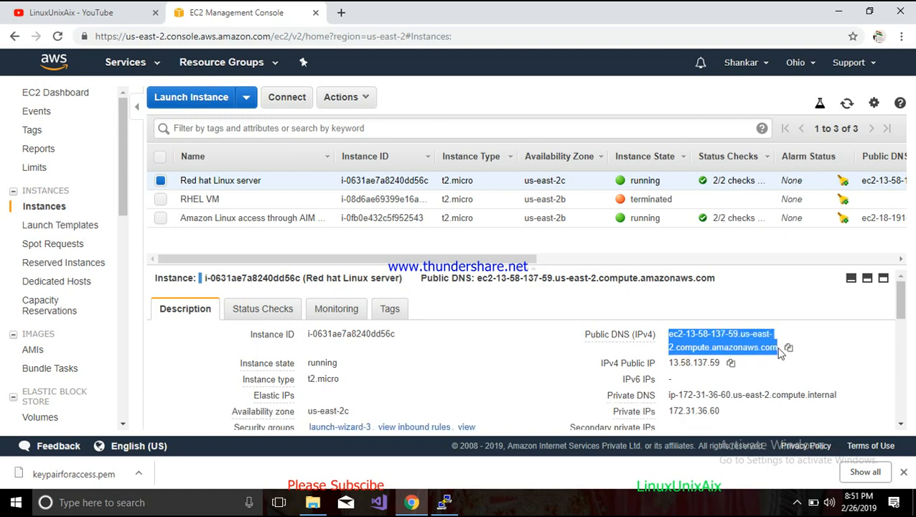
{"action": "left_click", "coordinate": [789, 348]}
{"action": "key", "text": "alt+Tab"}
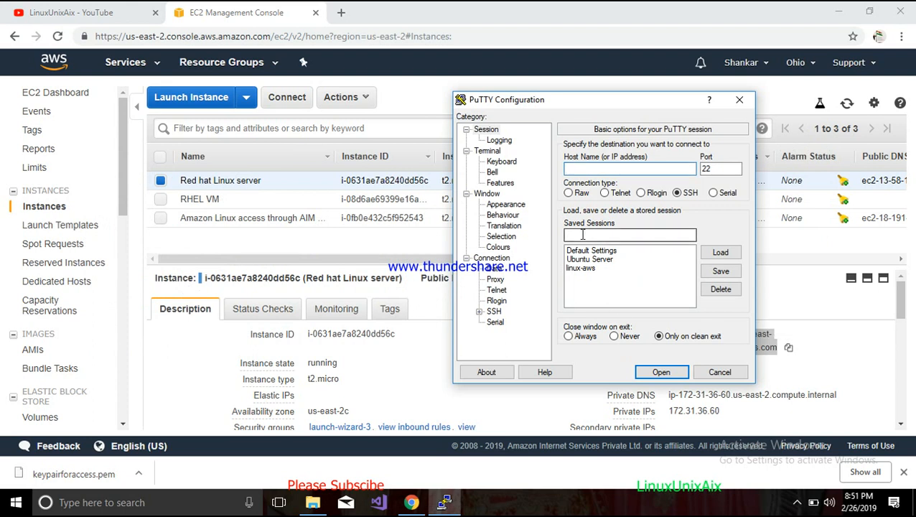
- Connect to the pasted public DNS without a key, trust the host key, then close the session
{"action": "key", "text": "ctrl+v"}
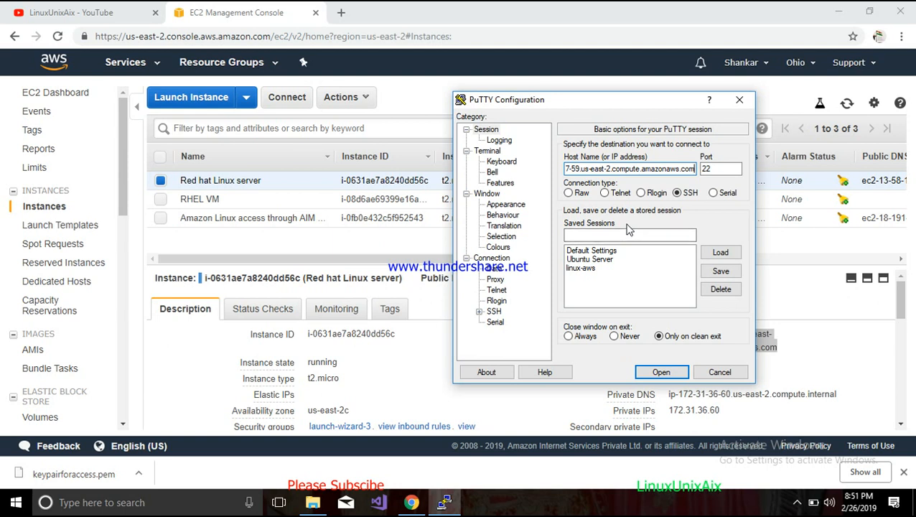
{"action": "left_click", "coordinate": [660, 372]}
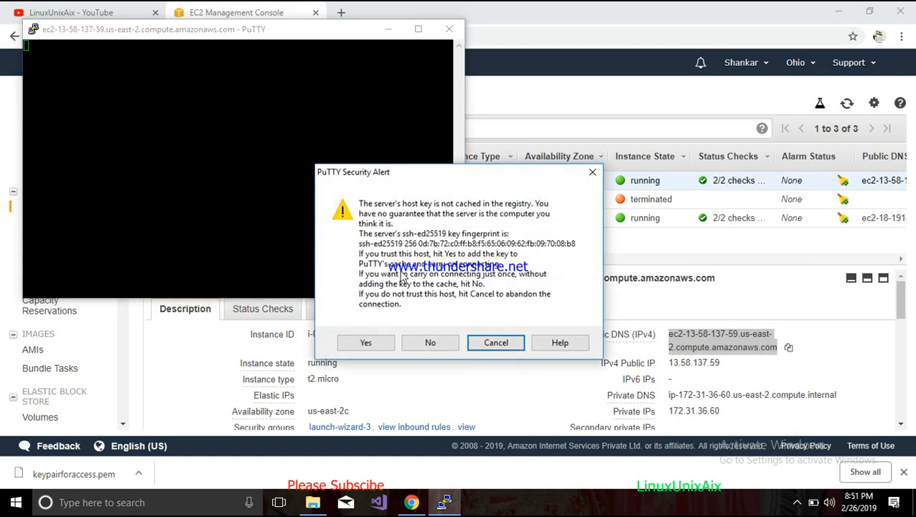
{"action": "left_click", "coordinate": [379, 340]}
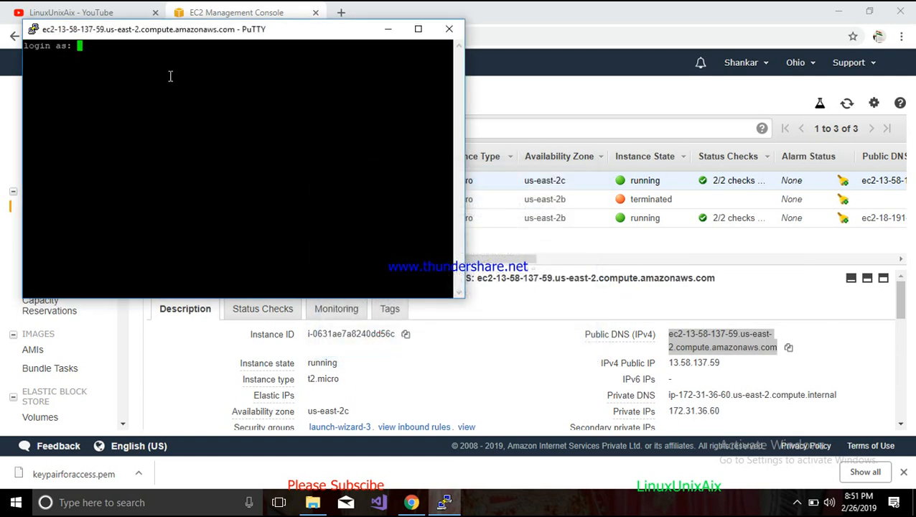
{"action": "left_click_drag", "start_coordinate": [188, 35], "coordinate": [265, 63]}
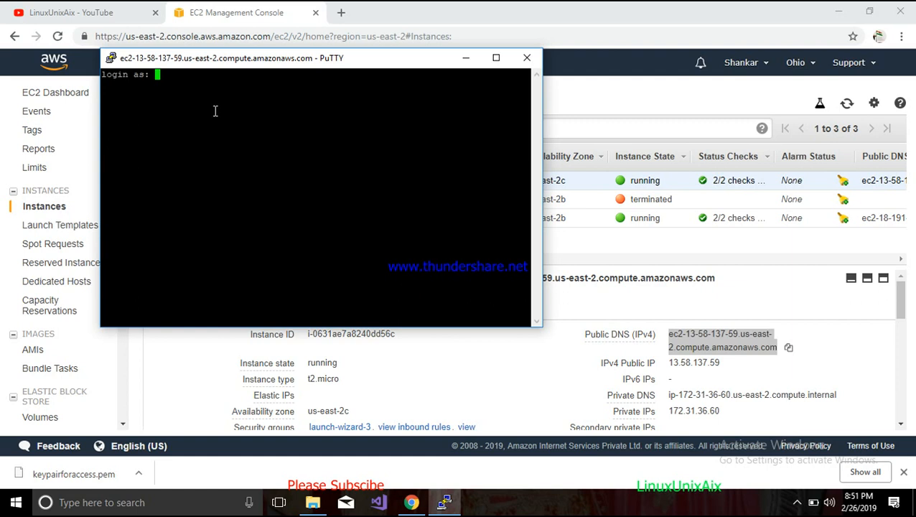
{"action": "left_click", "coordinate": [527, 57]}
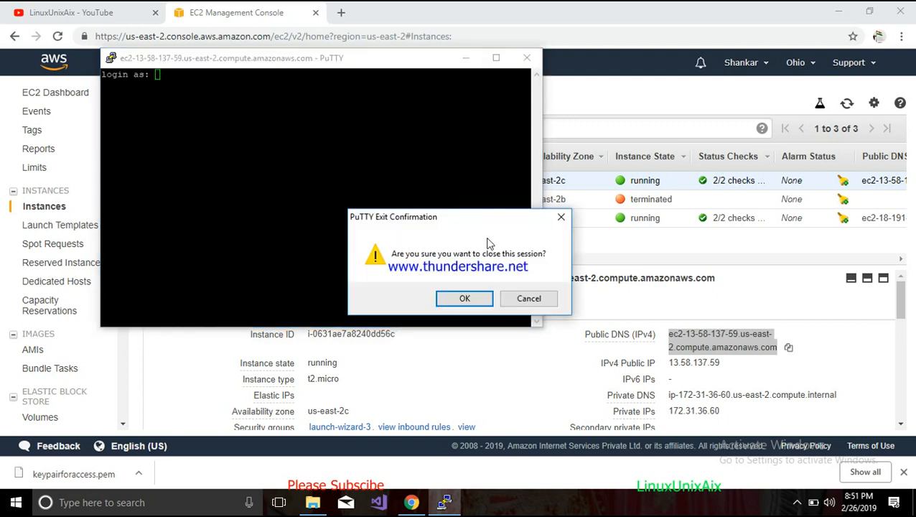
{"action": "left_click", "coordinate": [479, 303]}
- Launch PuTTY again from the Windows search
{"action": "left_click", "coordinate": [17, 503]}
{"action": "type", "text": "p"}
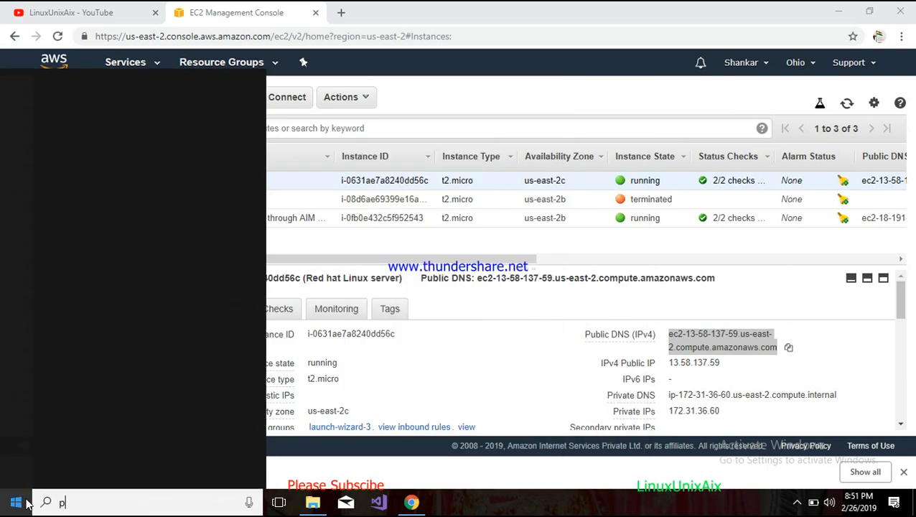
{"action": "type", "text": "utt"}
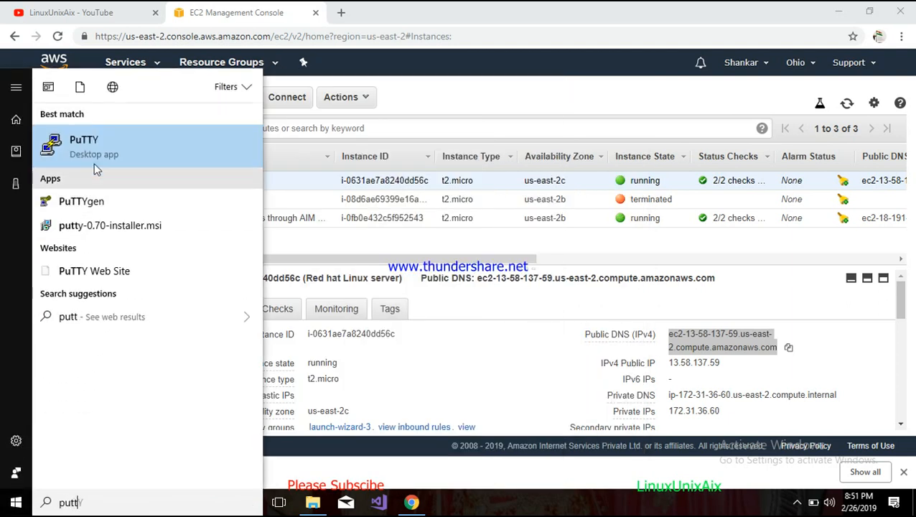
{"action": "left_click", "coordinate": [94, 154]}
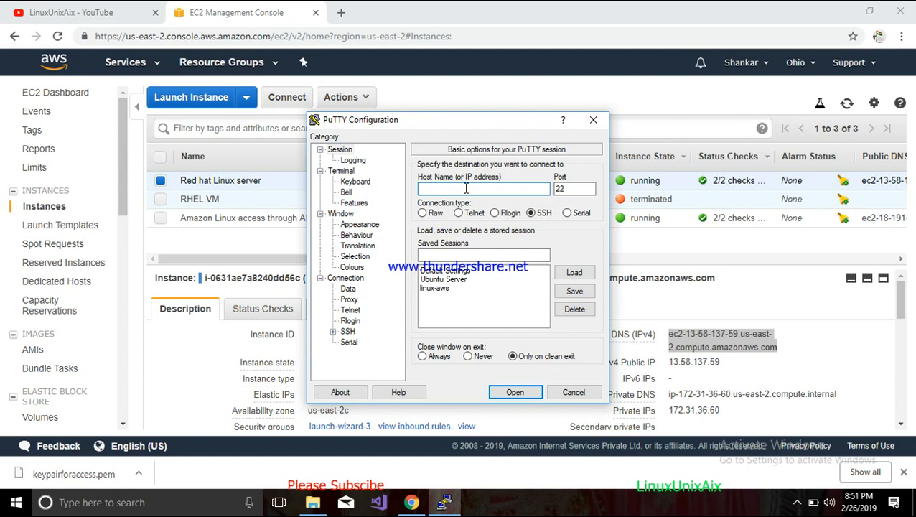
- Enter the instance's public DNS as the host name on port 22
{"action": "key", "text": "ctrl+v"}
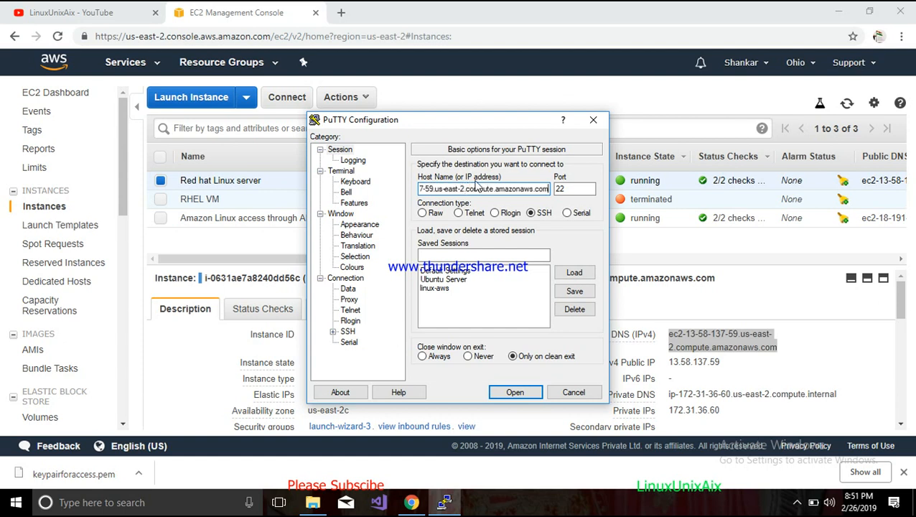
{"action": "left_click_drag", "start_coordinate": [513, 128], "coordinate": [537, 200]}
{"action": "double_click", "coordinate": [584, 265]}
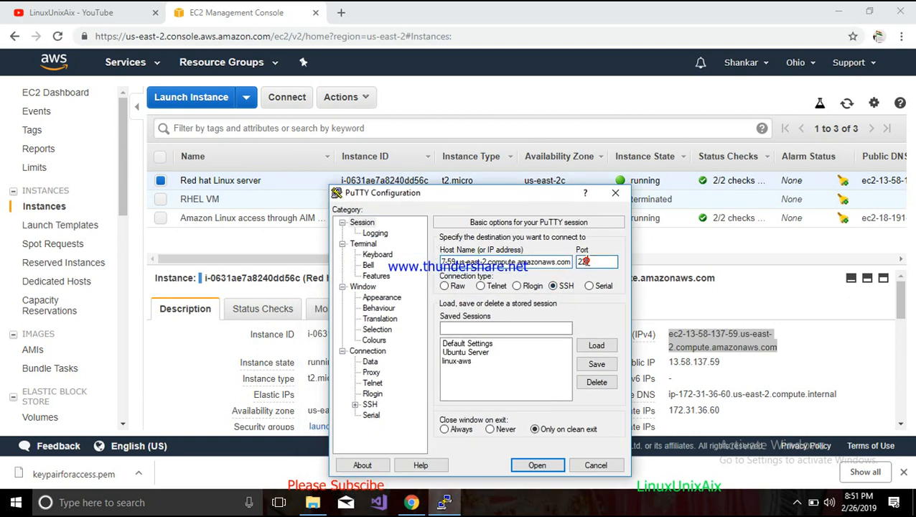
- Set the SSH authentication private key file to keypair.ppk from the Desktop
{"action": "left_click", "coordinate": [355, 406]}
{"action": "left_click", "coordinate": [371, 352]}
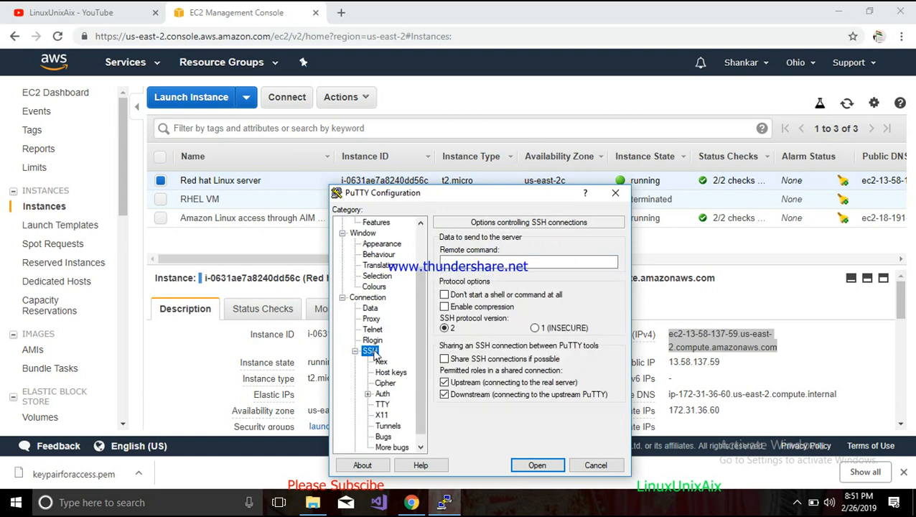
{"action": "left_click", "coordinate": [382, 395]}
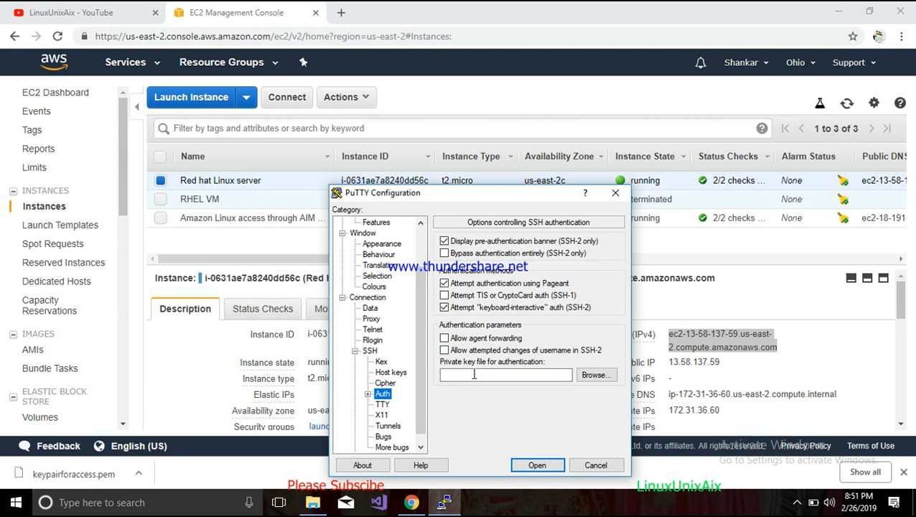
{"action": "left_click", "coordinate": [590, 375]}
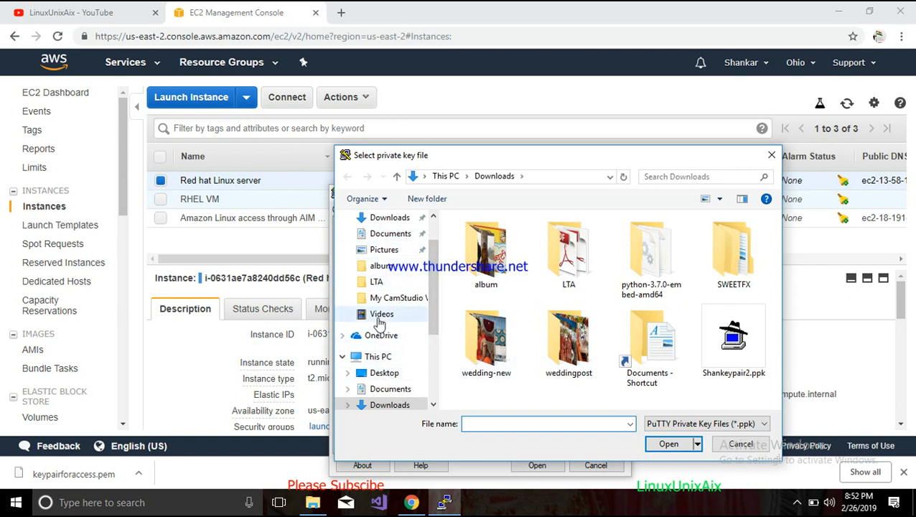
{"action": "left_click", "coordinate": [382, 374]}
{"action": "left_click", "coordinate": [486, 257]}
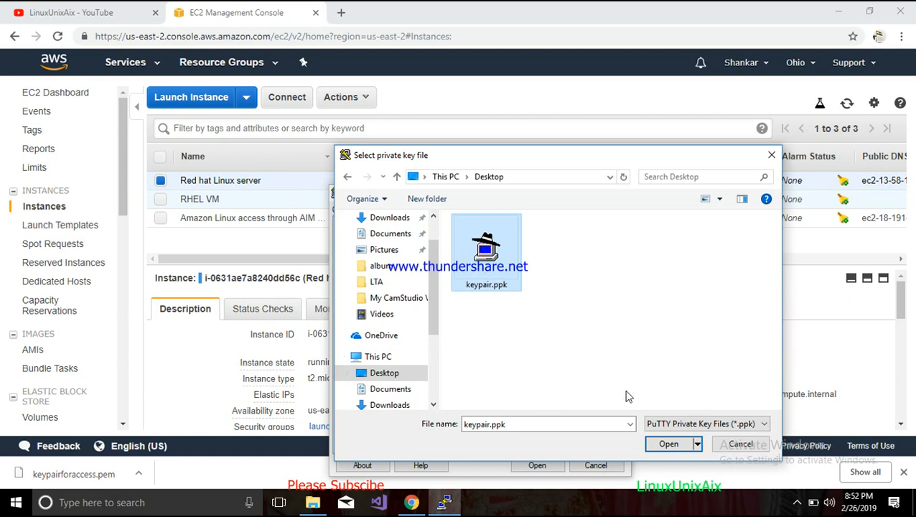
{"action": "left_click", "coordinate": [672, 443]}
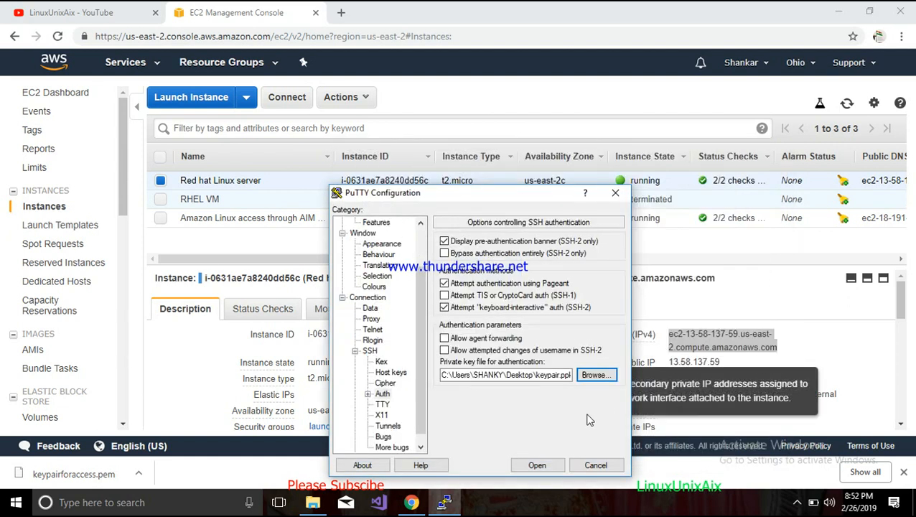
- Save the session settings under the name redhat-aws
{"action": "left_click_drag", "start_coordinate": [421, 316], "coordinate": [393, 243]}
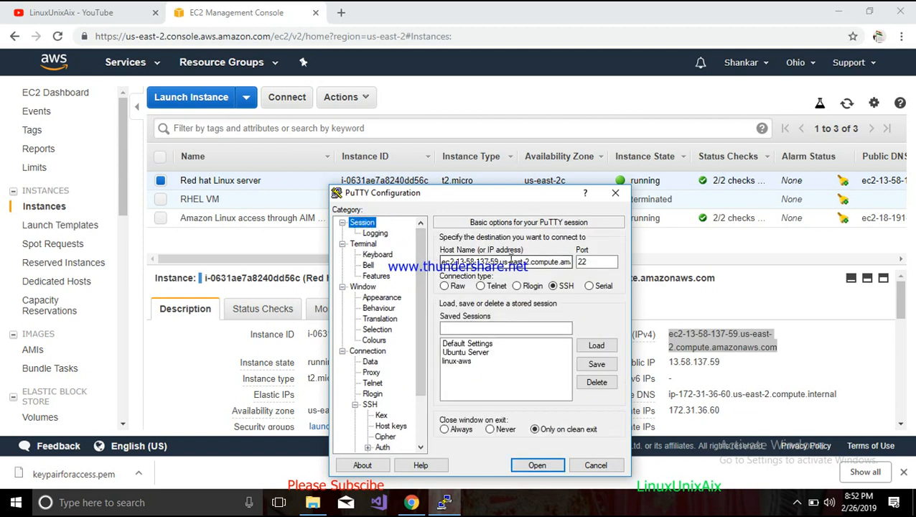
{"action": "left_click_drag", "start_coordinate": [567, 262], "coordinate": [528, 262]}
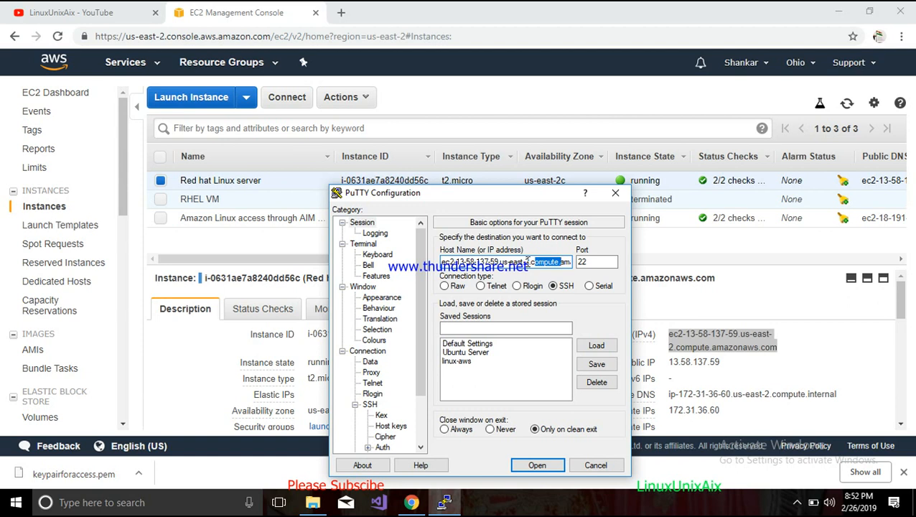
{"action": "left_click", "coordinate": [467, 327]}
{"action": "type", "text": "redhat"}
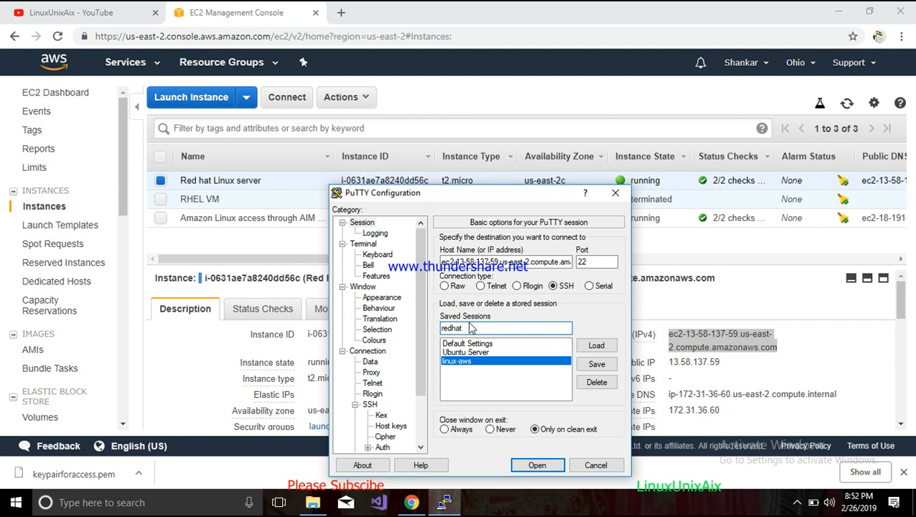
{"action": "type", "text": "-aws"}
{"action": "left_click", "coordinate": [596, 364]}
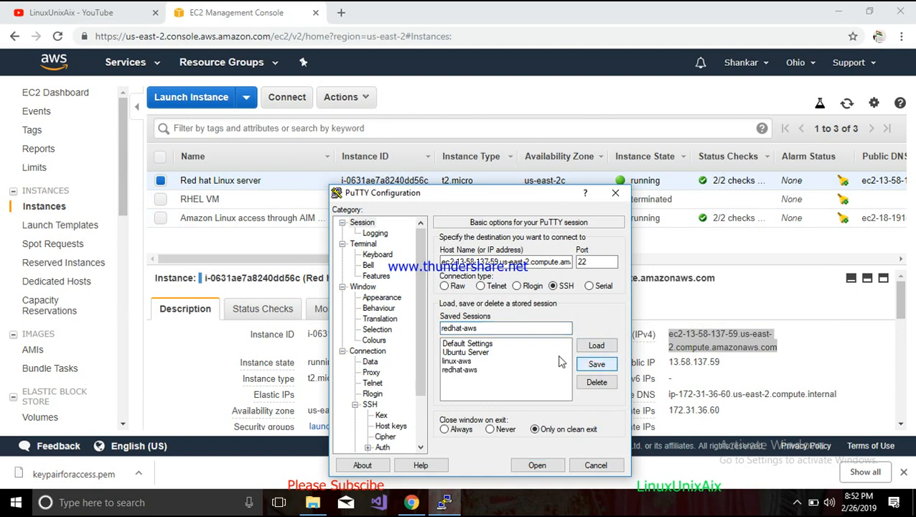
- Open the redhat-aws session and log in as ec2-user
{"action": "left_click", "coordinate": [481, 369]}
{"action": "left_click", "coordinate": [527, 463]}
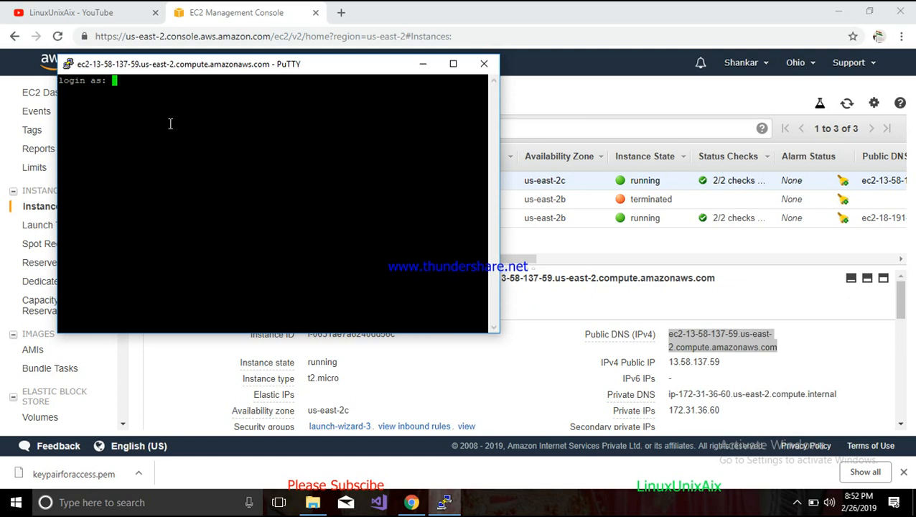
{"action": "left_click", "coordinate": [508, 386]}
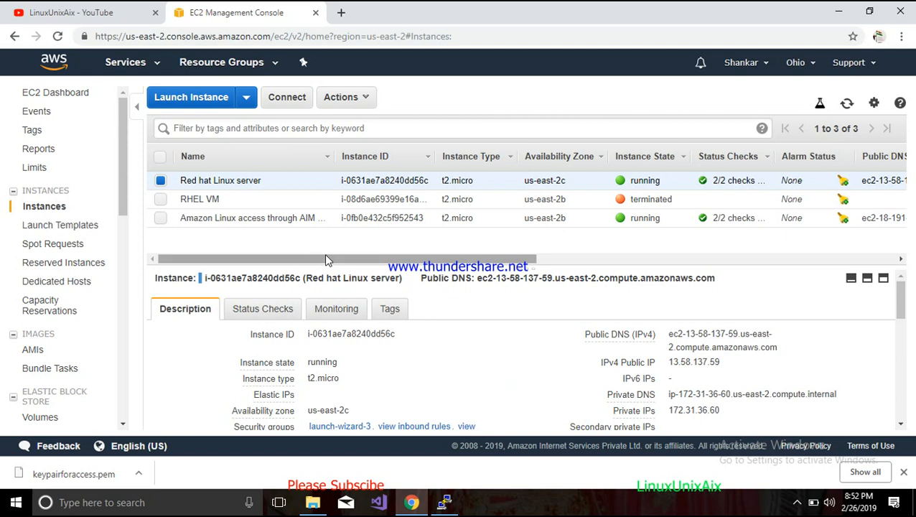
{"action": "scroll", "coordinate": [403, 326], "scroll_direction": "down", "scroll_amount": 3}
{"action": "scroll", "coordinate": [420, 350], "scroll_direction": "up", "scroll_amount": 3}
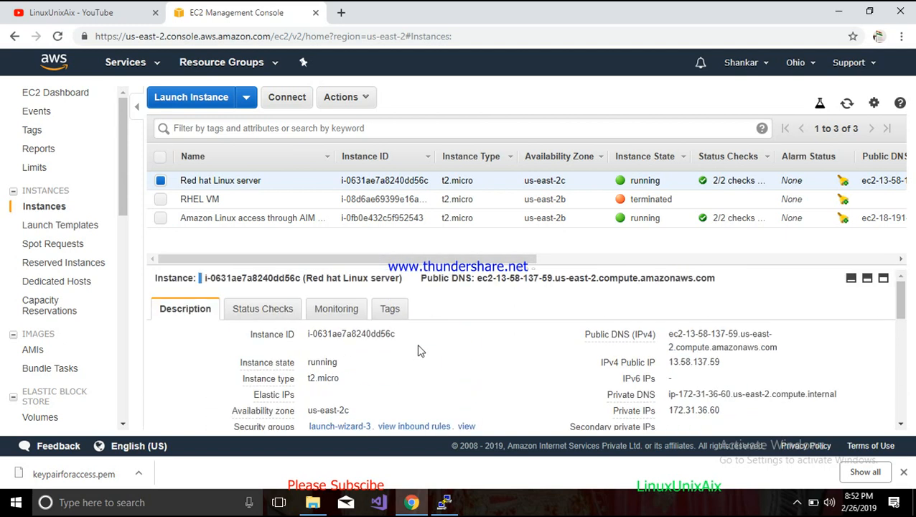
{"action": "scroll", "coordinate": [424, 356], "scroll_direction": "down", "scroll_amount": 4}
{"action": "key", "text": "alt+Tab"}
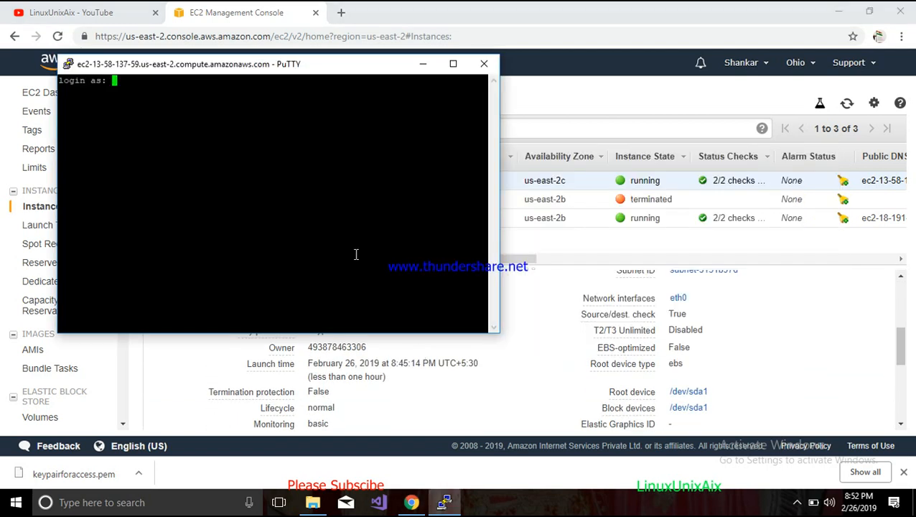
{"action": "type", "text": "ec2-user"}
{"action": "key", "text": "Return"}
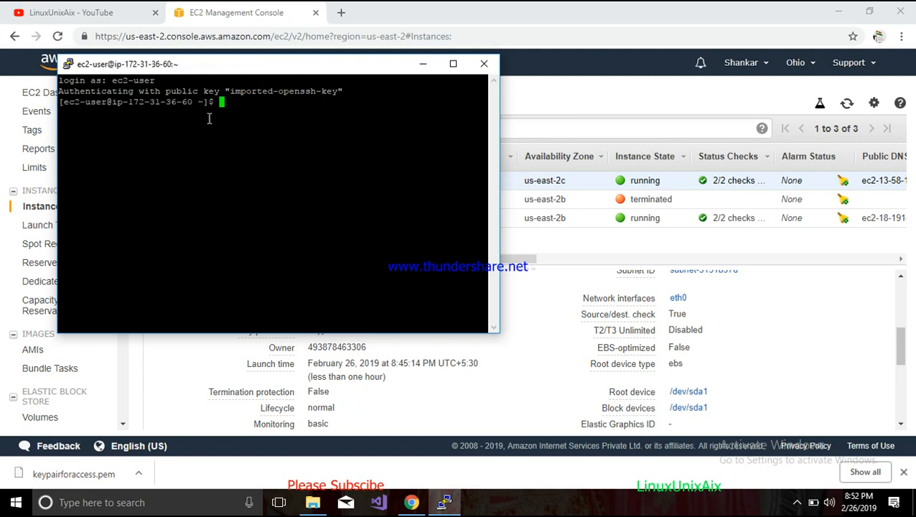
{"action": "left_click_drag", "start_coordinate": [230, 92], "coordinate": [320, 97]}
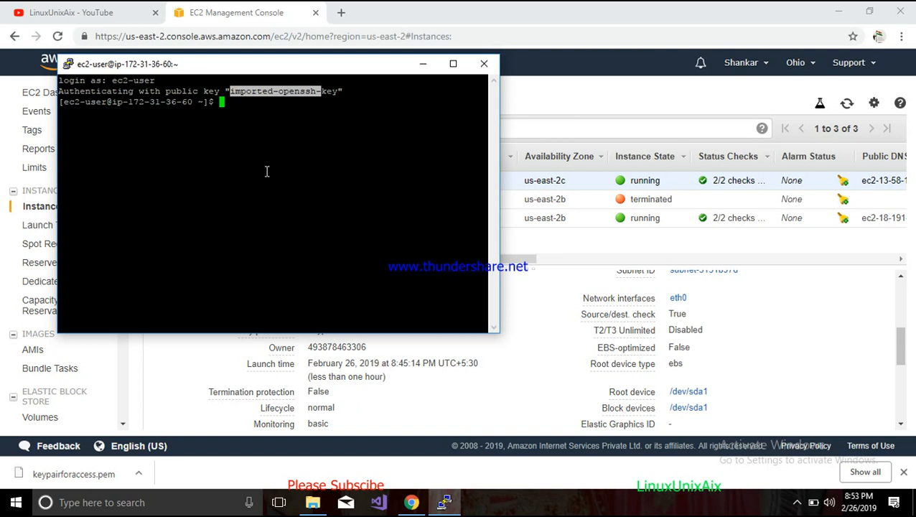
{"action": "key", "text": "Return"}
{"action": "key", "text": "Return"}
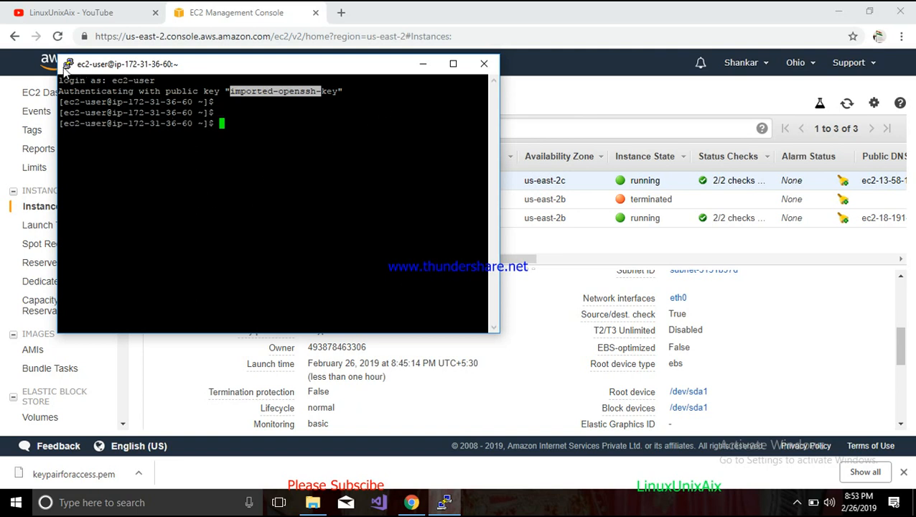
- Change the terminal font to Courier New 14-point and apply the new settings
{"action": "left_click", "coordinate": [67, 65]}
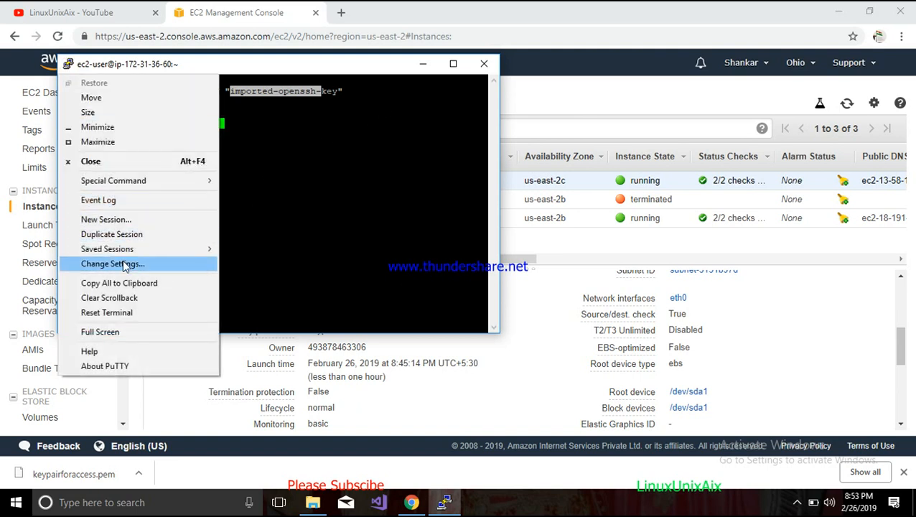
{"action": "left_click", "coordinate": [113, 264]}
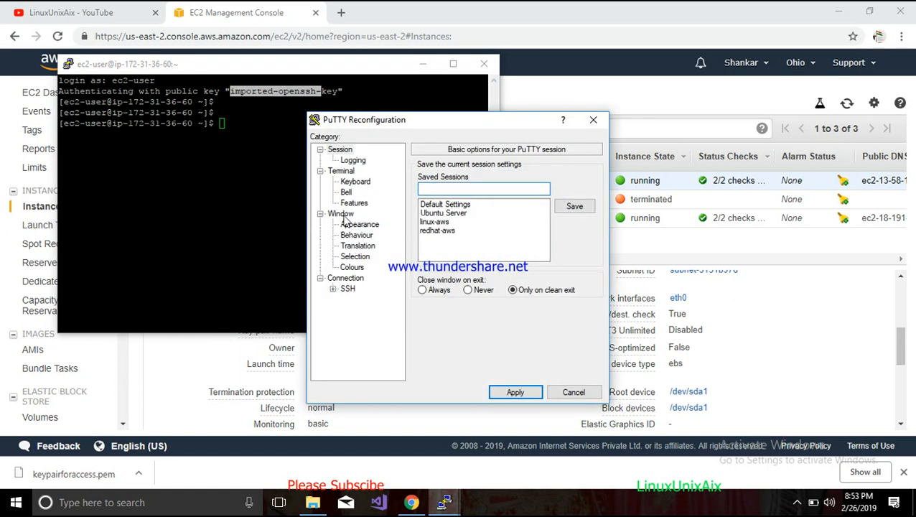
{"action": "left_click", "coordinate": [342, 214]}
{"action": "left_click", "coordinate": [359, 224]}
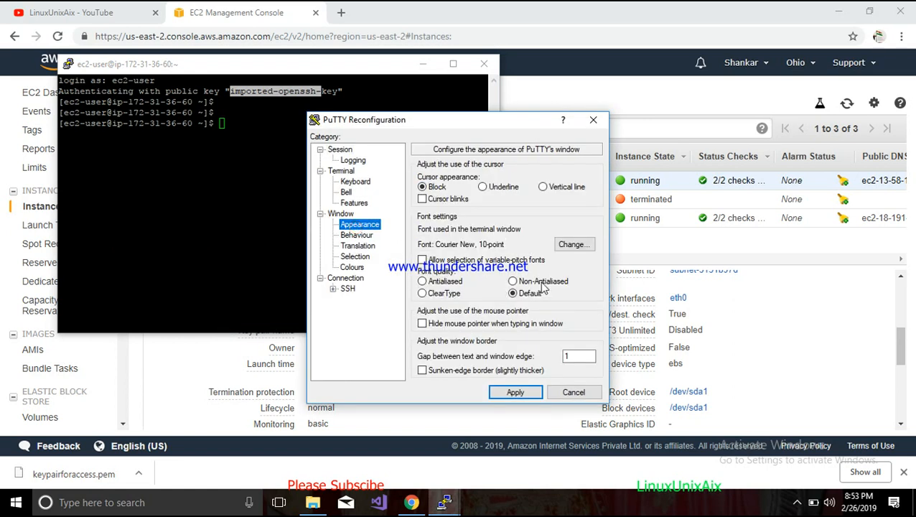
{"action": "left_click", "coordinate": [574, 245]}
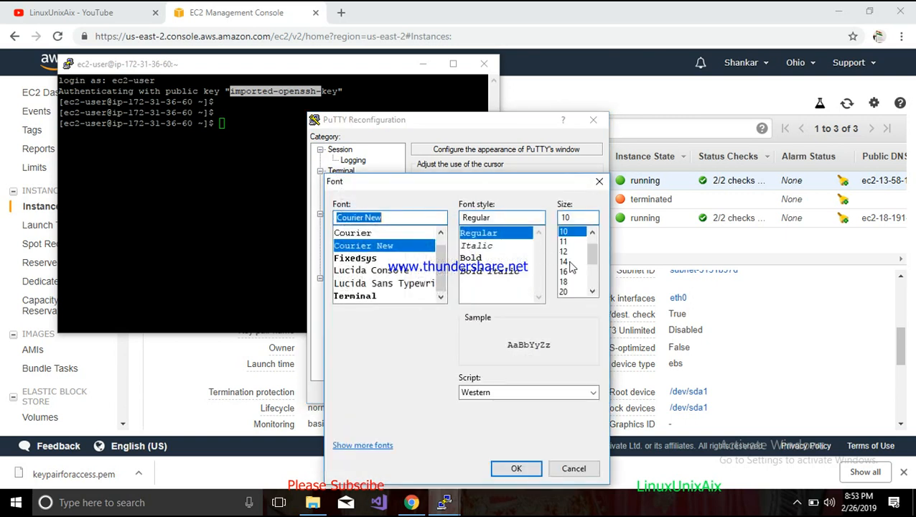
{"action": "left_click", "coordinate": [567, 262]}
{"action": "left_click", "coordinate": [529, 471]}
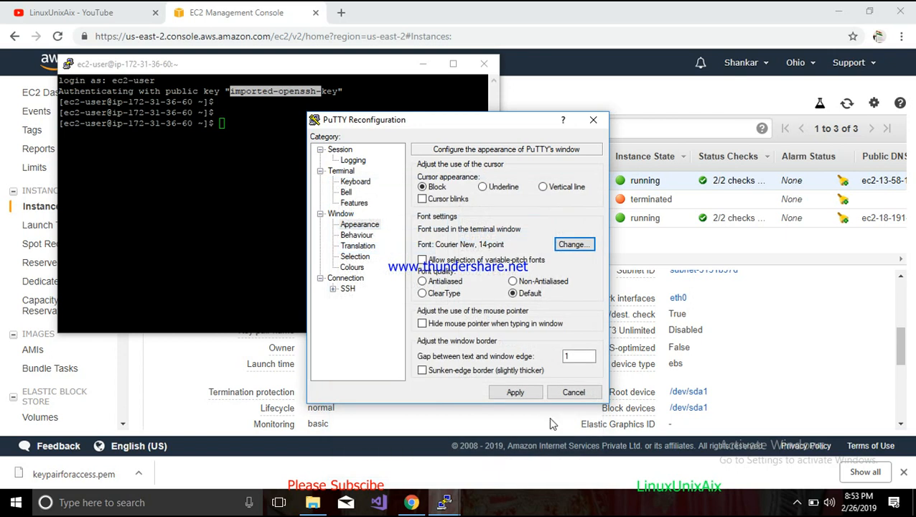
{"action": "left_click", "coordinate": [532, 396]}
- Maximize the PuTTY terminal window
{"action": "left_click", "coordinate": [608, 63]}
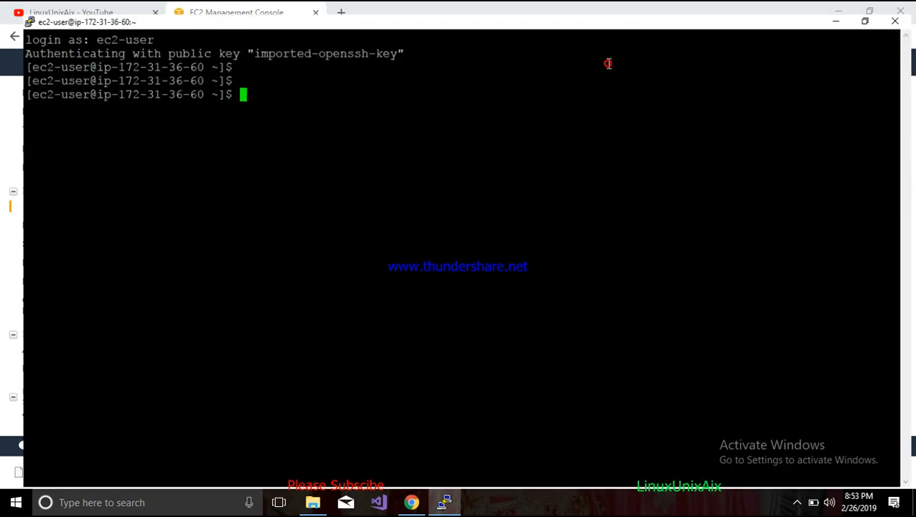
{"action": "key", "text": "Return"}
{"action": "key", "text": "Return"}
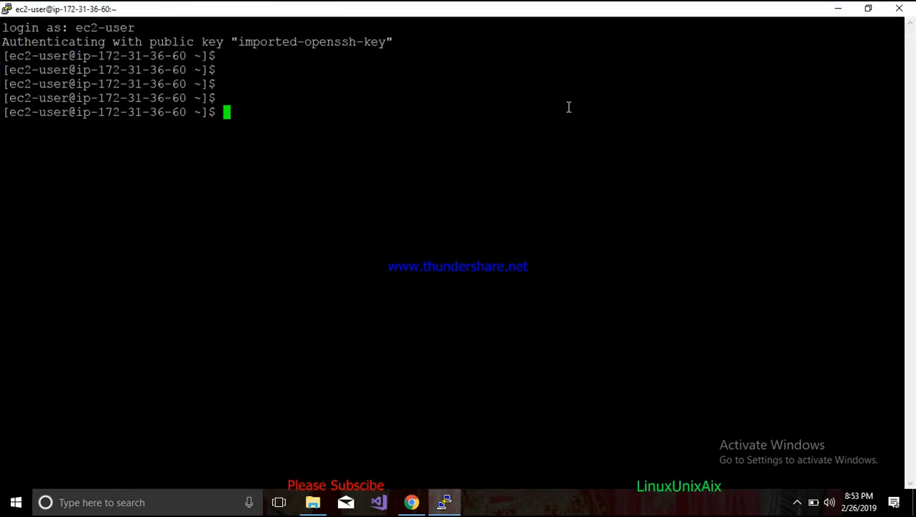
- Run the hostname command in the SSH session to show the instance's host name
{"action": "key", "text": "Return"}
{"action": "key", "text": "Return"}
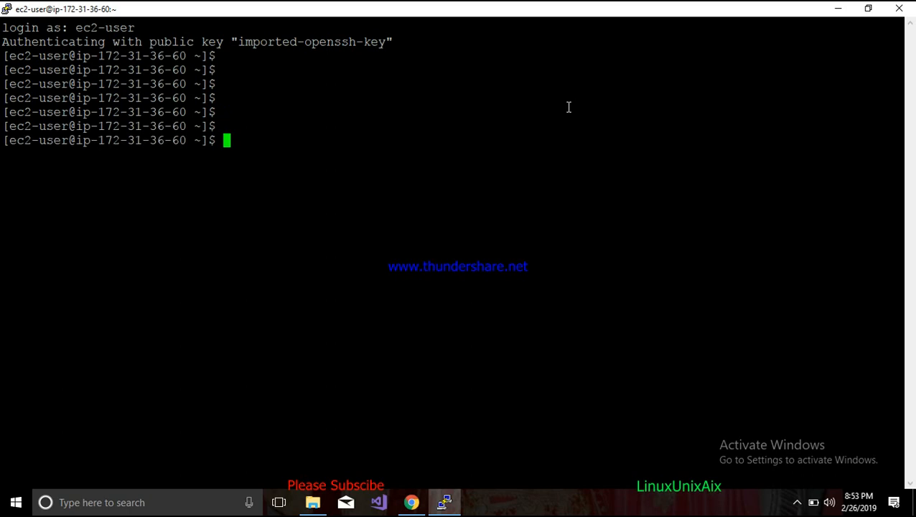
{"action": "type", "text": "hostname"}
{"action": "key", "text": "Return"}
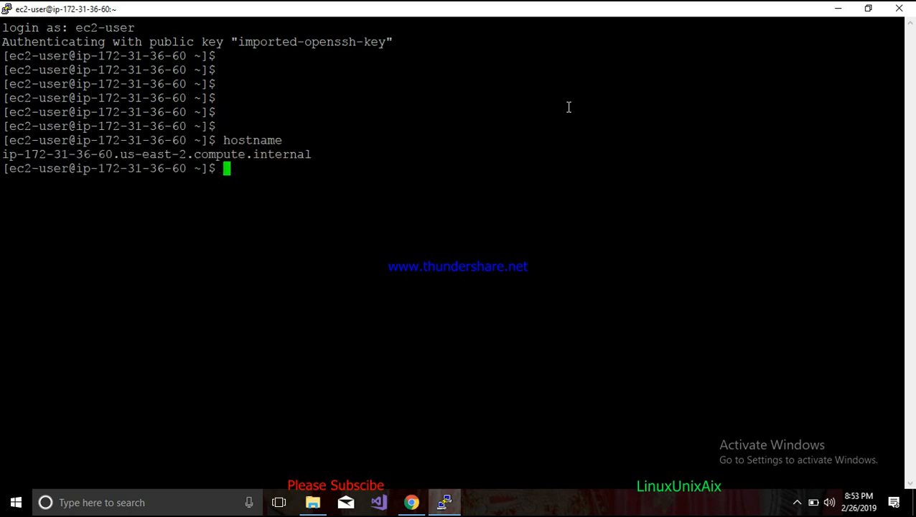
- Select the host name output and run the uptime command on the instance
{"action": "triple_click", "coordinate": [235, 153]}
{"action": "left_click", "coordinate": [321, 158]}
{"action": "type", "text": "uptime"}
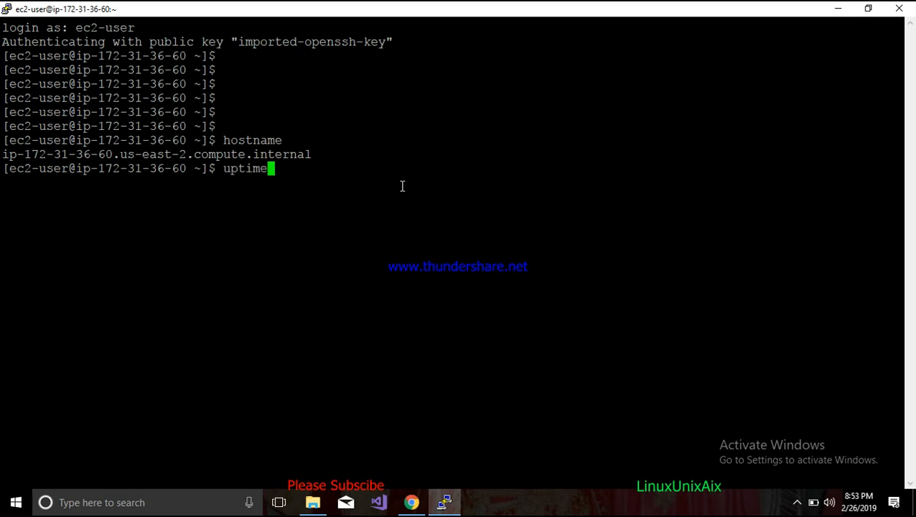
{"action": "key", "text": "Return"}
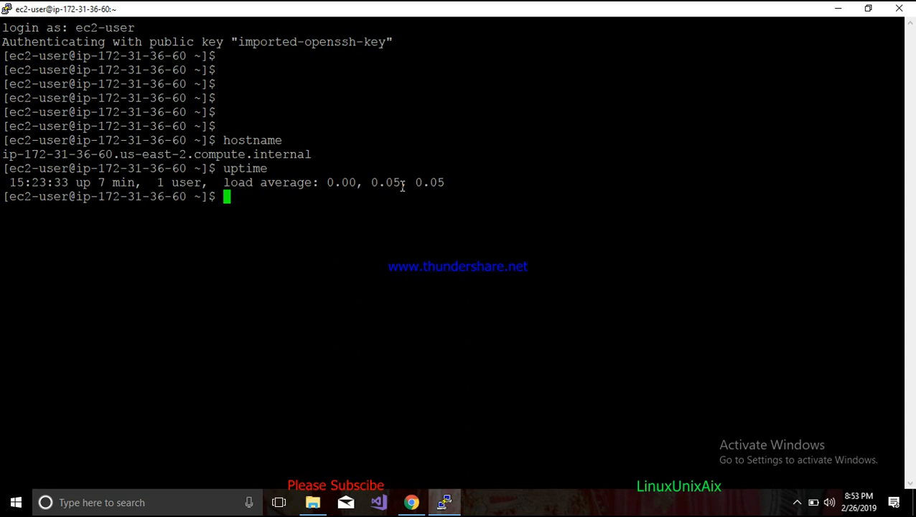
- Run the whoami command, correcting the stray quote, and then run the date command
{"action": "type", "text": "whoami'"}
{"action": "key", "text": "Return"}
{"action": "key", "text": "ctrl+c"}
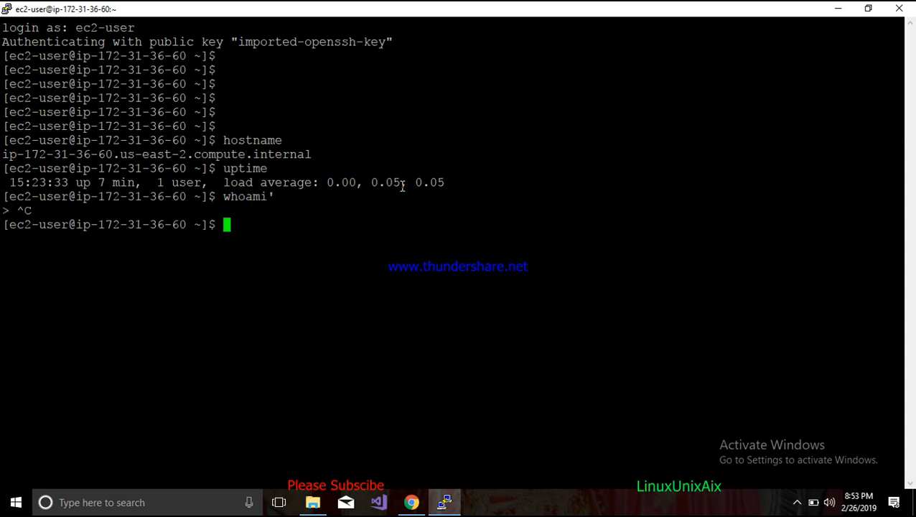
{"action": "key", "text": "Up"}
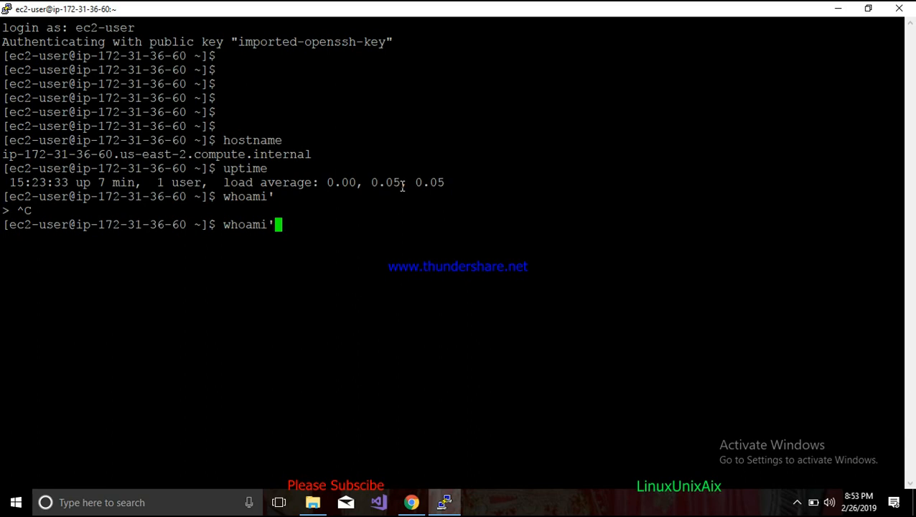
{"action": "key", "text": "BackSpace"}
{"action": "key", "text": "Return"}
{"action": "key", "text": "Return"}
{"action": "key", "text": "Return"}
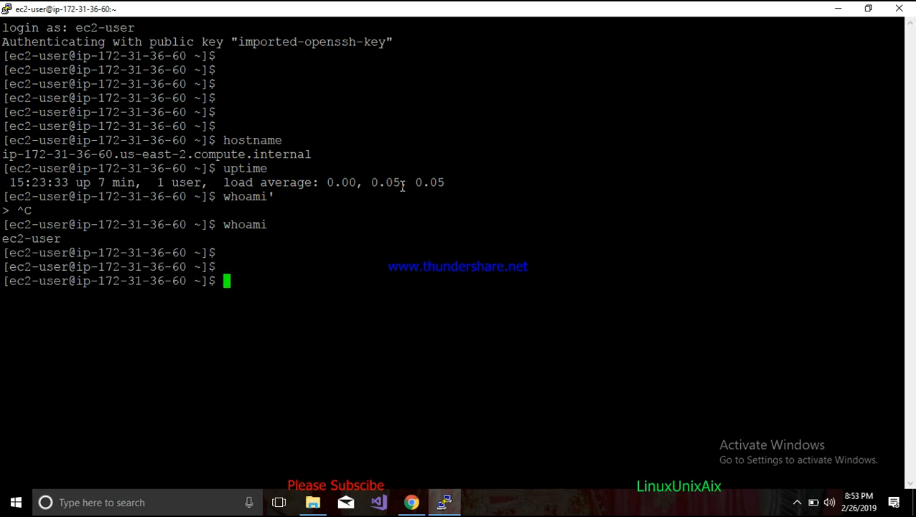
{"action": "type", "text": "date"}
{"action": "key", "text": "Return"}
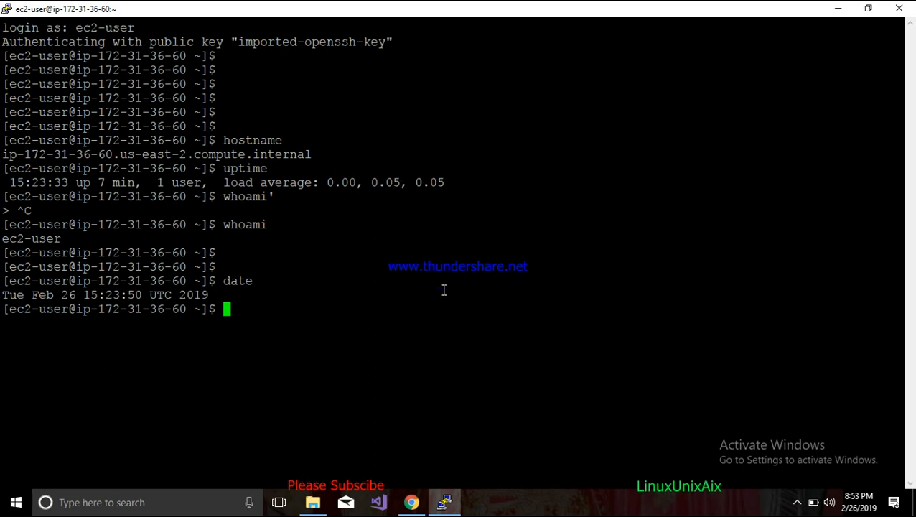
- Switch to the EC2 console in Chrome and open the Red hat Linux server instance's context menu without choosing anything
{"action": "left_click", "coordinate": [412, 502]}
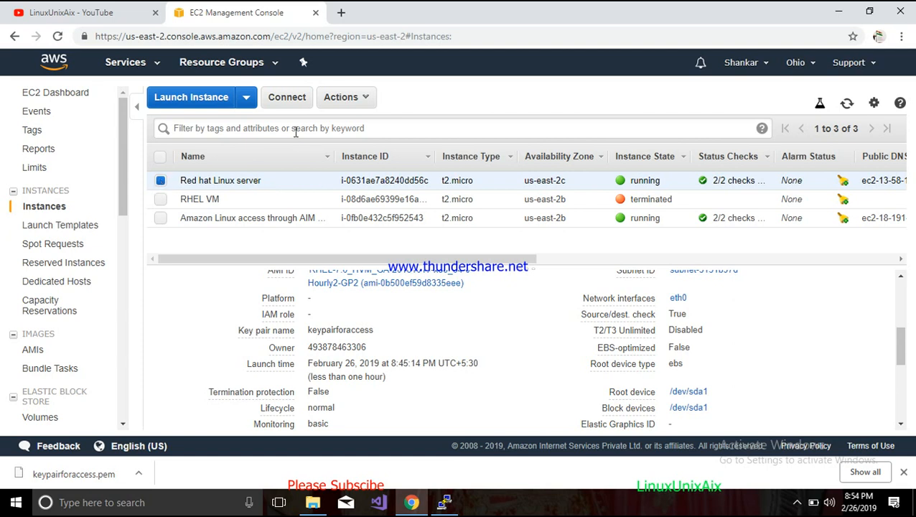
{"action": "right_click", "coordinate": [267, 184]}
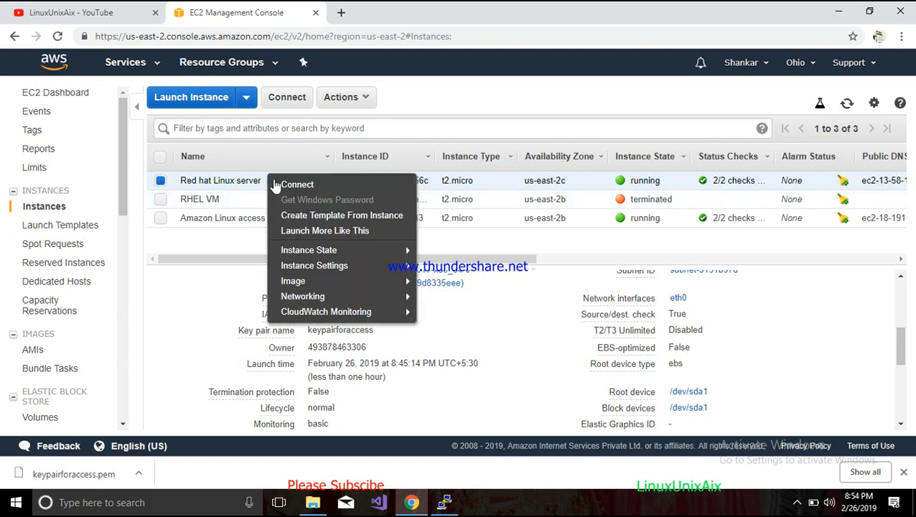
{"action": "mouse_move", "coordinate": [330, 256]}
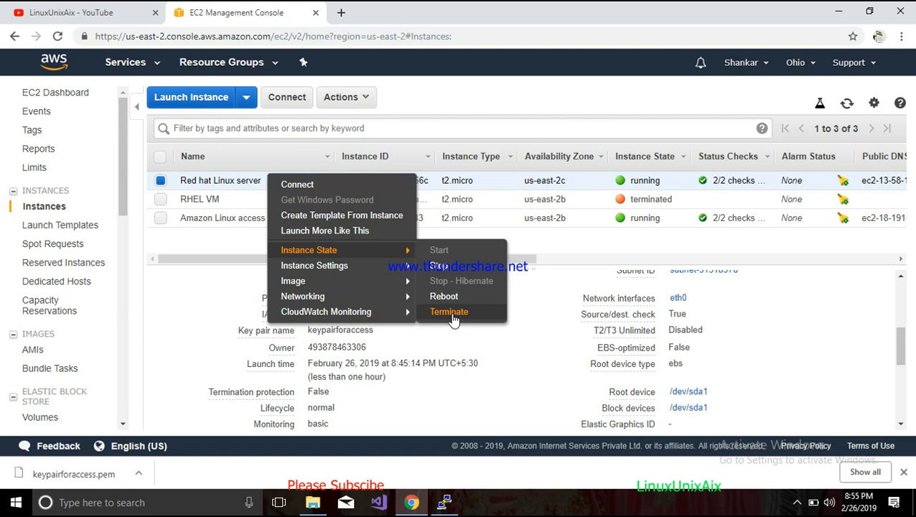
{"action": "left_click", "coordinate": [216, 311]}
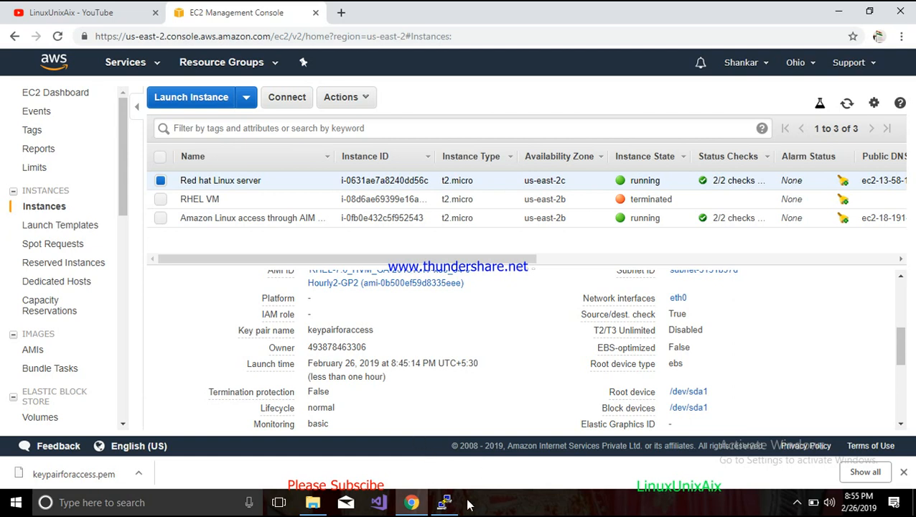
{"action": "left_click", "coordinate": [795, 504]}
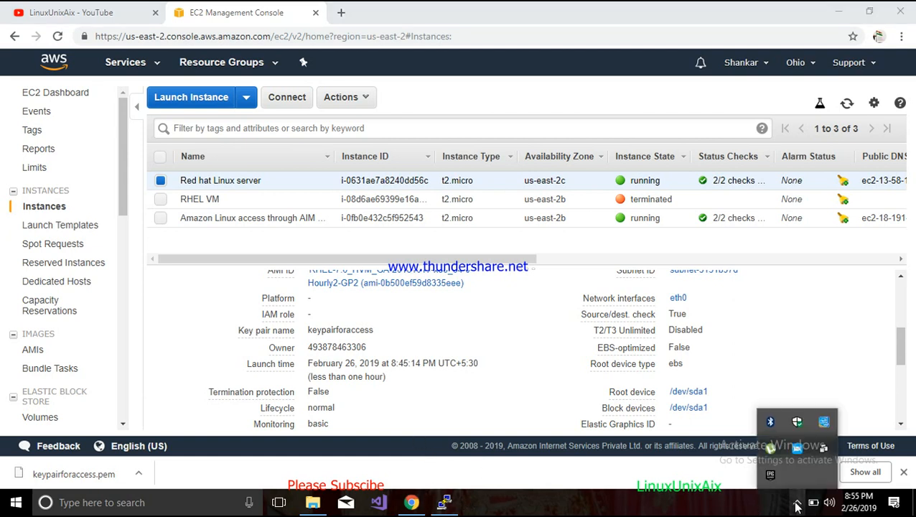
{"action": "right_click", "coordinate": [799, 445]}
{"action": "left_click", "coordinate": [819, 436]}
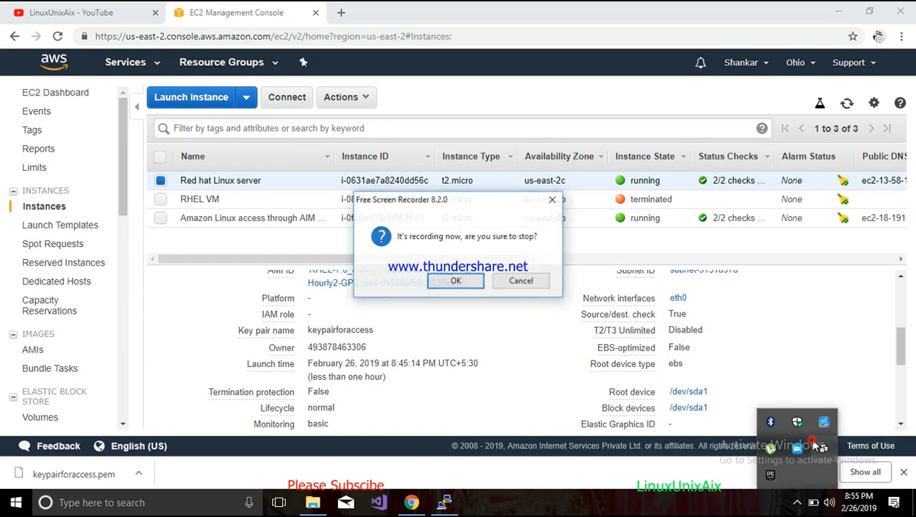